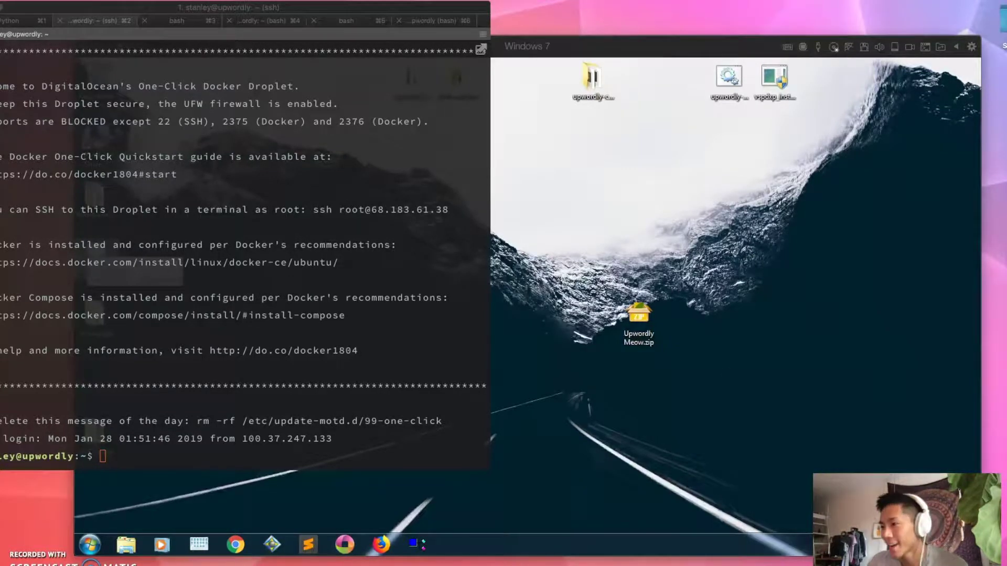
Extract the Upwordly Meow folder from Upwordly Meow.zip onto the desktop with PeaZip, then close PeaZip.
click(840, 296)
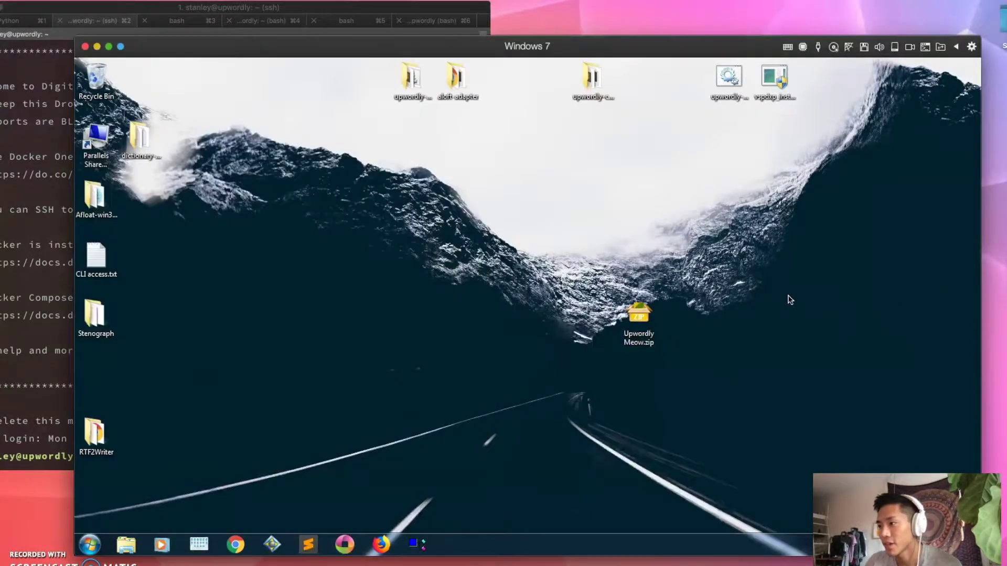
double_click(646, 316)
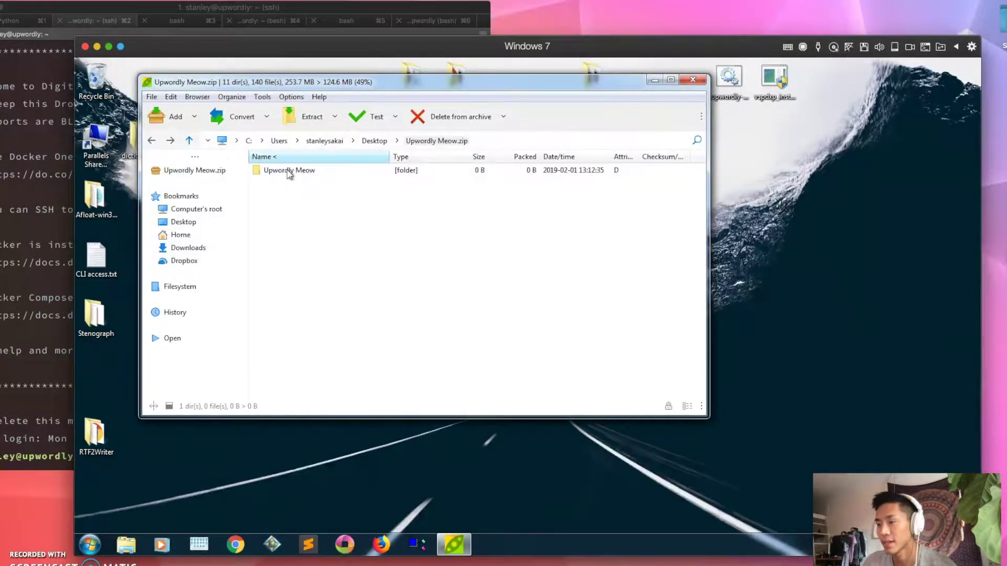
drag(265, 169, 769, 263)
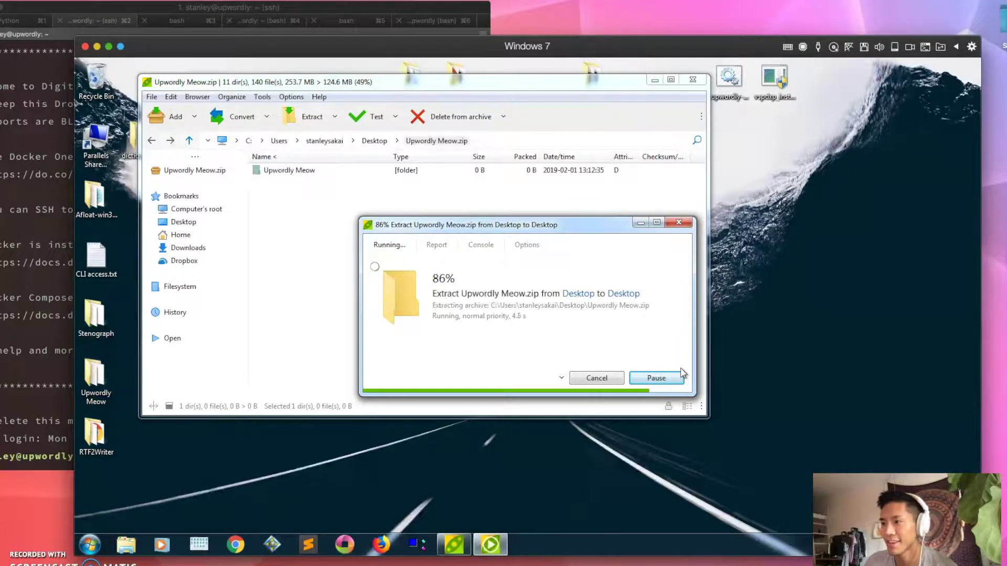
click(674, 375)
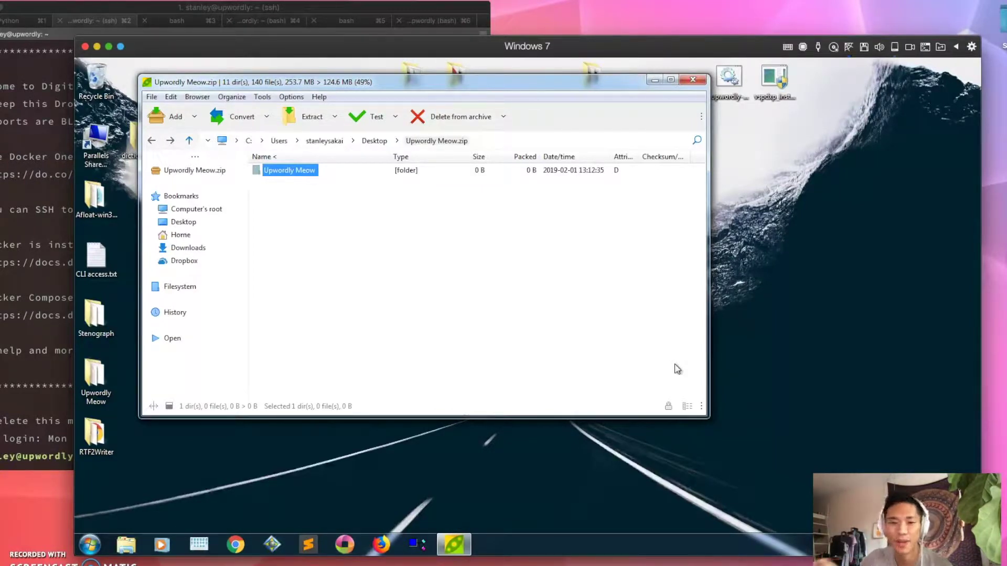
click(691, 80)
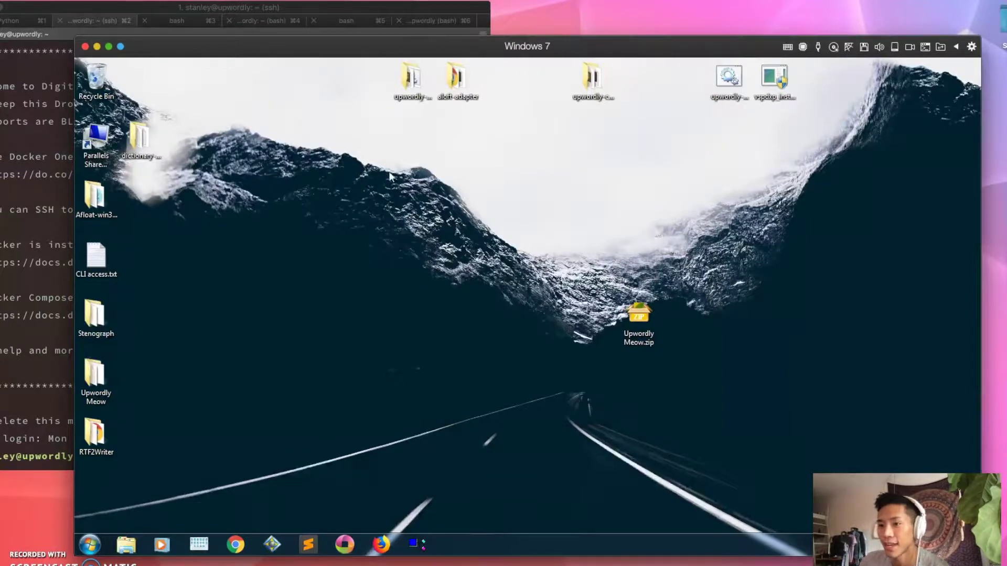
Open the extracted Upwordly Meow folder and run upwordly-meow Setup 0.1.0.exe.
drag(108, 370, 519, 327)
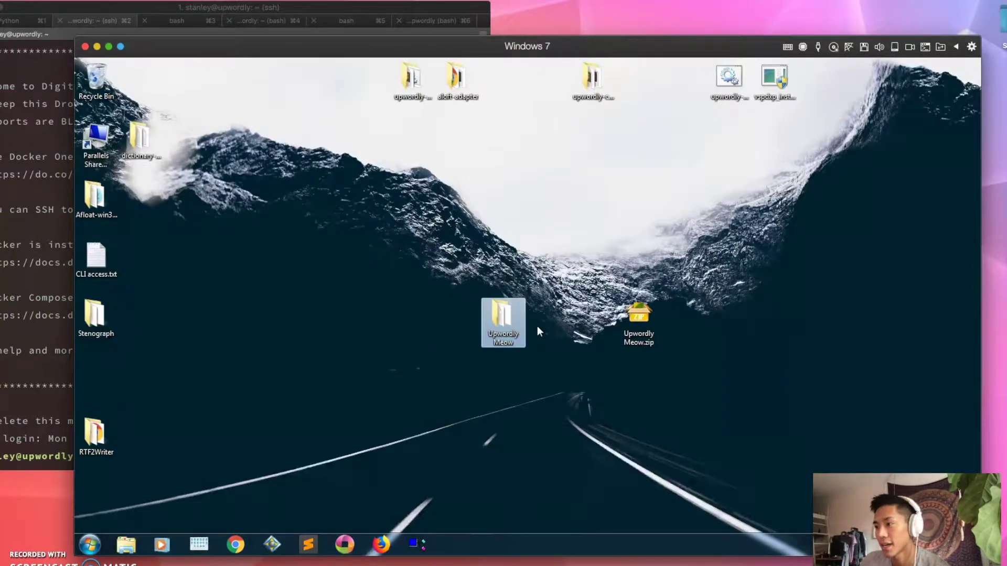
double_click(509, 324)
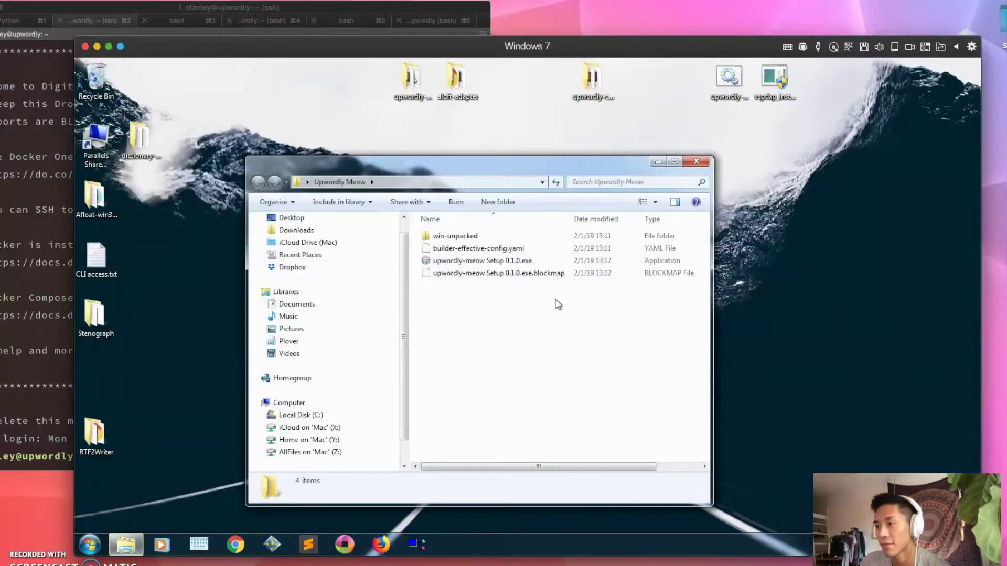
double_click(498, 260)
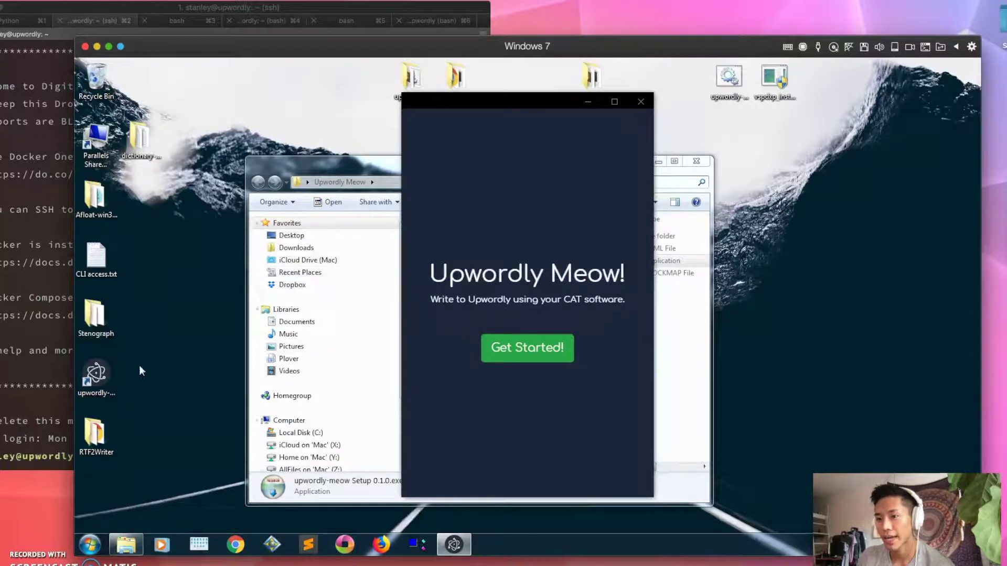
Close the Upwordly Meow folder and begin Upwordly Meow setup with Get Started.
click(107, 373)
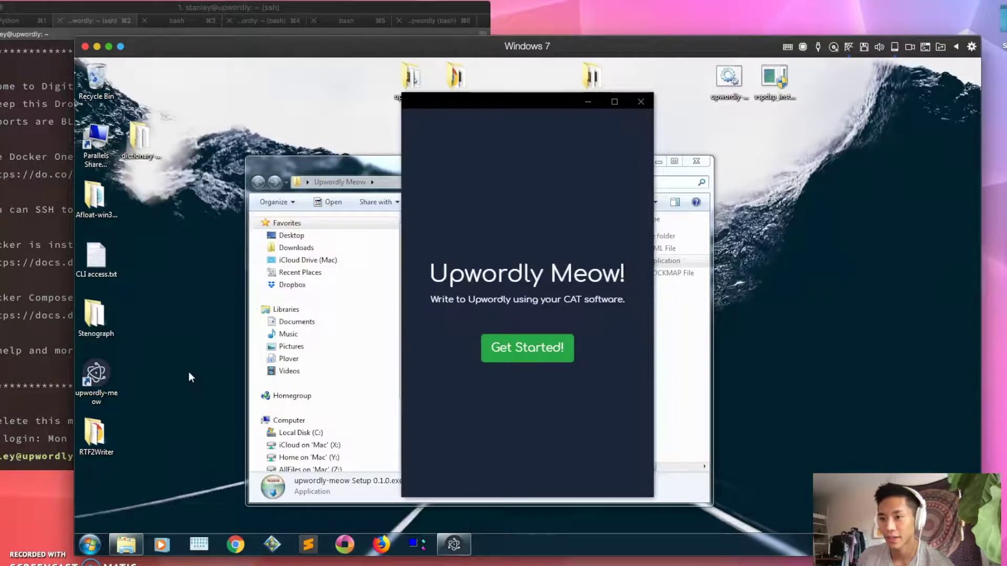
mouse_move(98, 380)
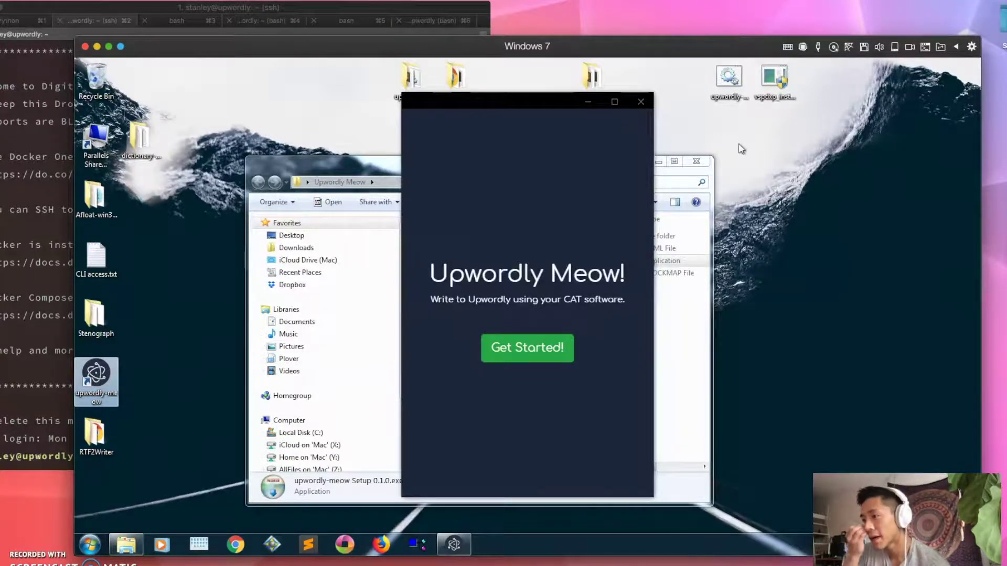
click(696, 161)
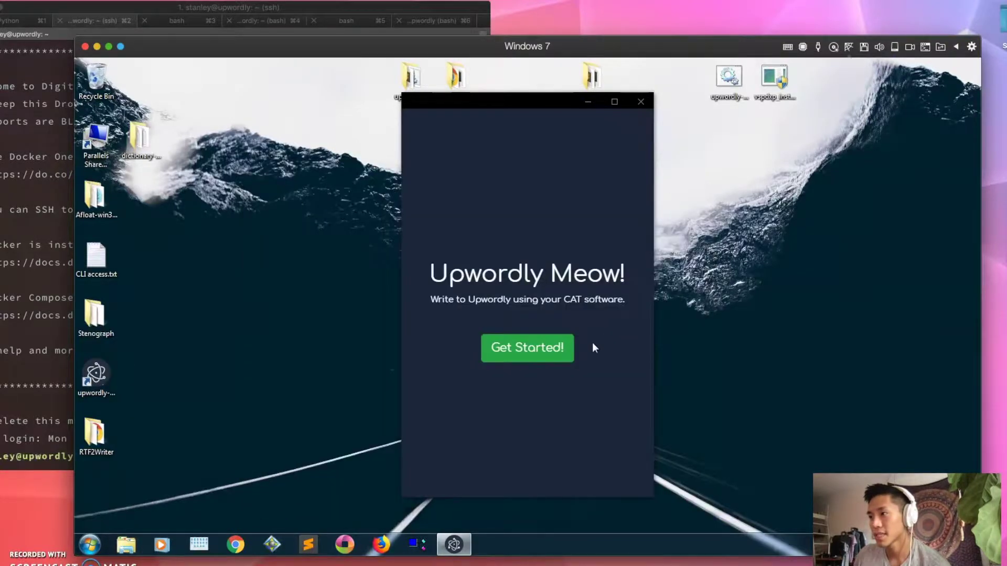
click(528, 357)
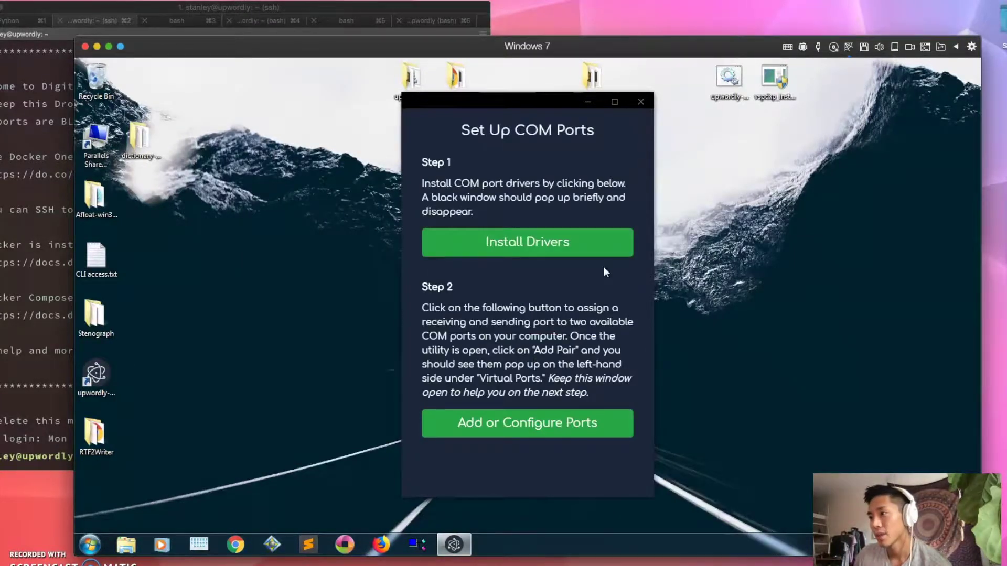
Install the COM port drivers, approving the UAC prompt, and launch Add or Configure Ports.
click(575, 245)
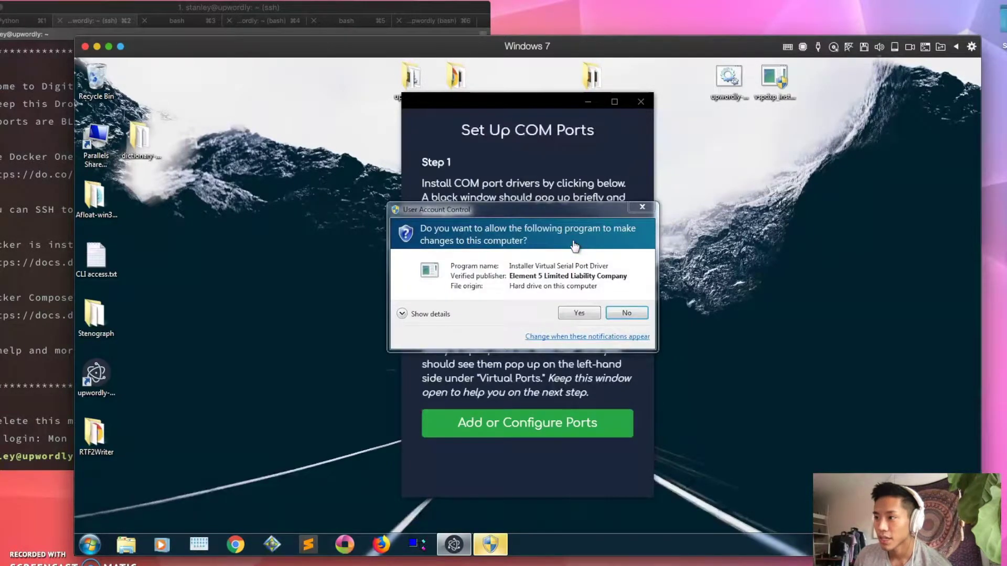
click(578, 313)
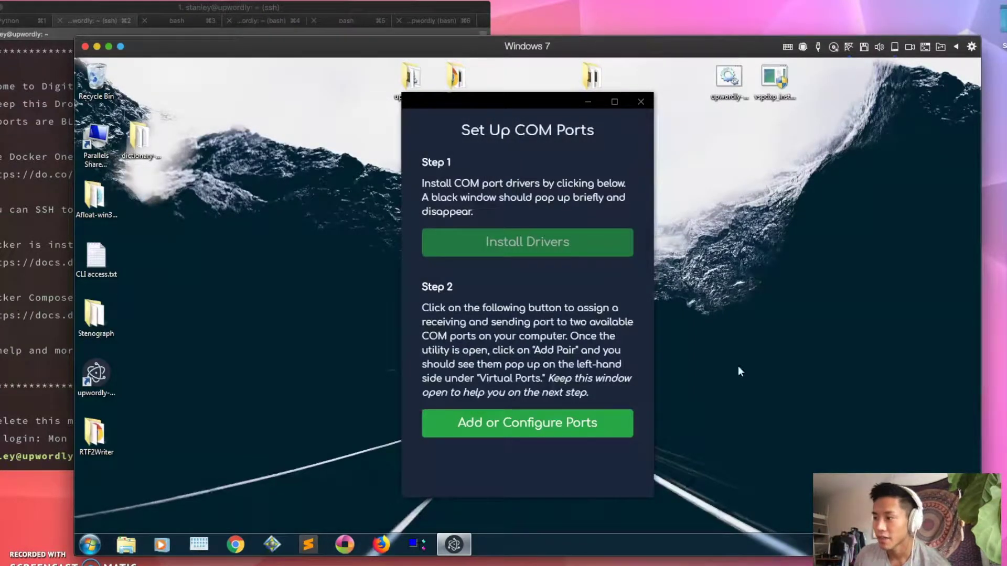
drag(526, 107, 550, 109)
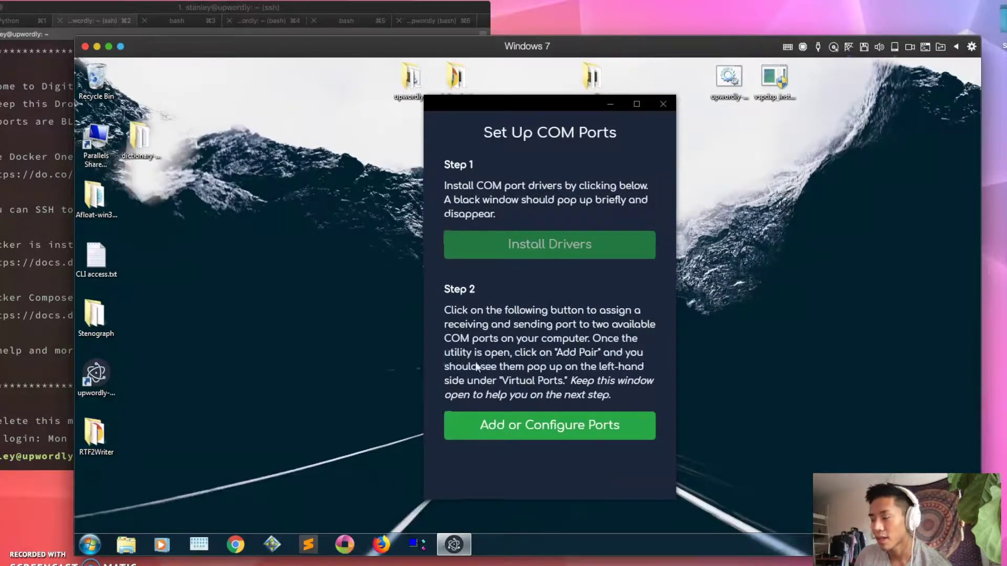
click(571, 429)
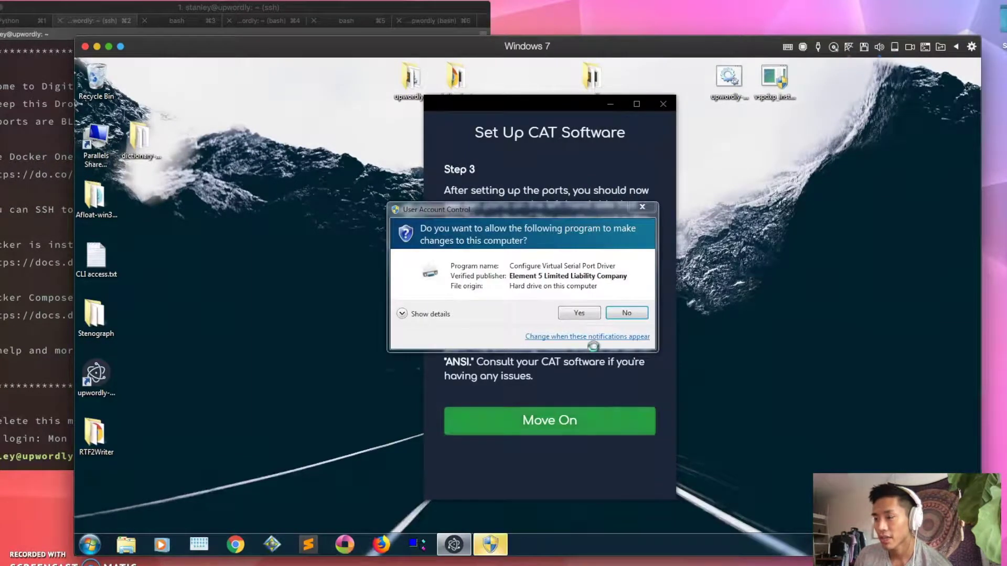
Allow Virtual Serial Port Driver to run and check the physical COM4 port in its list.
click(579, 313)
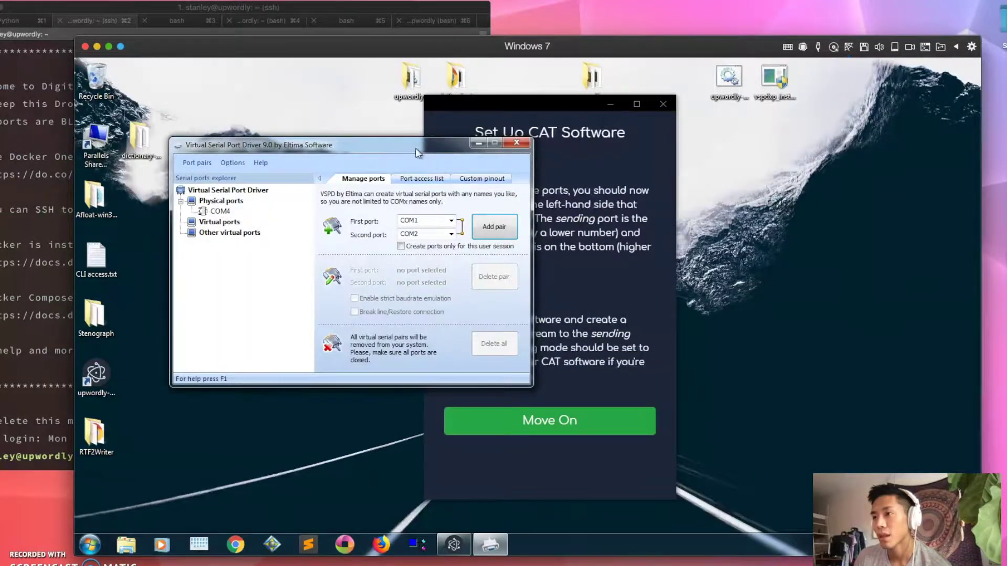
drag(415, 148, 362, 178)
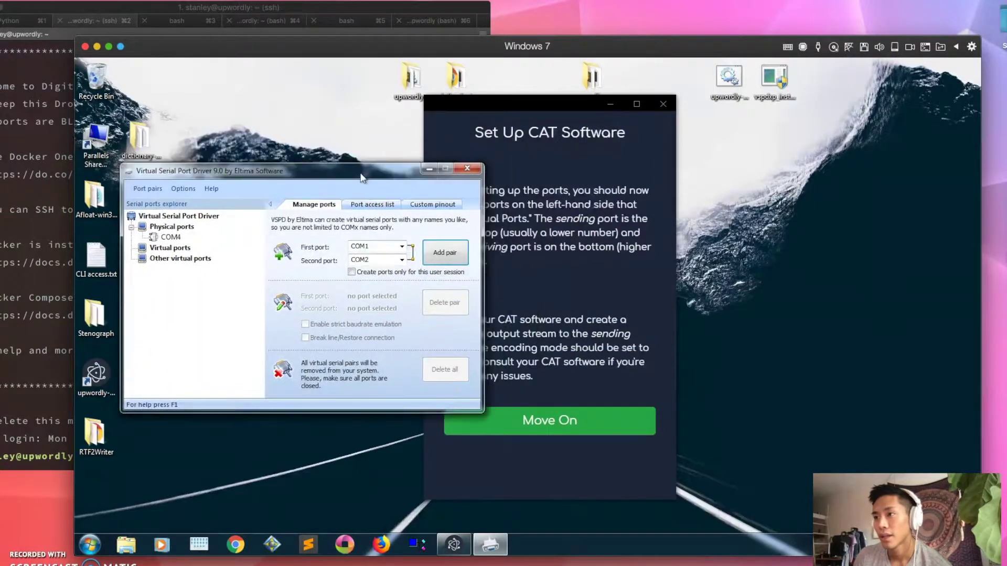
click(171, 239)
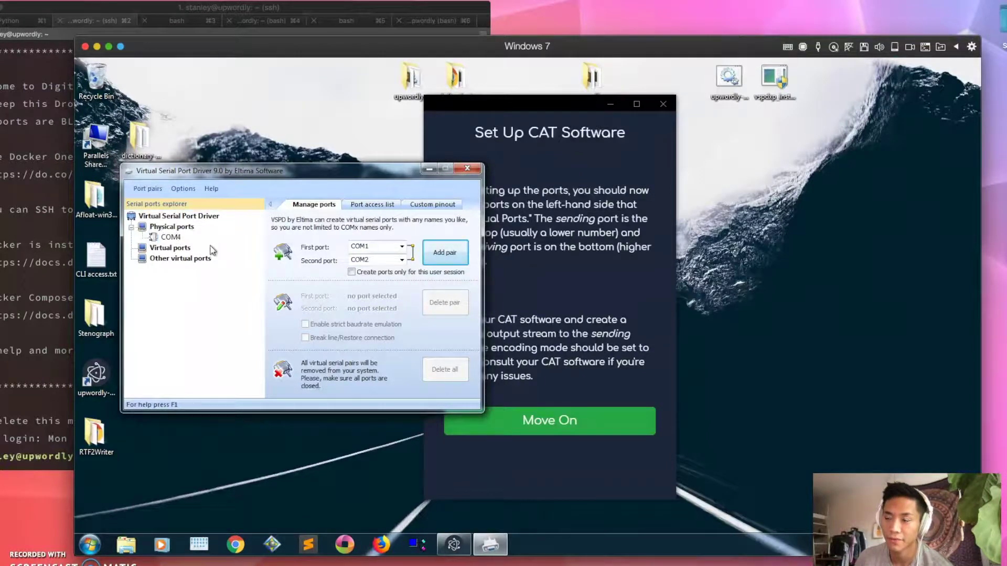
click(255, 252)
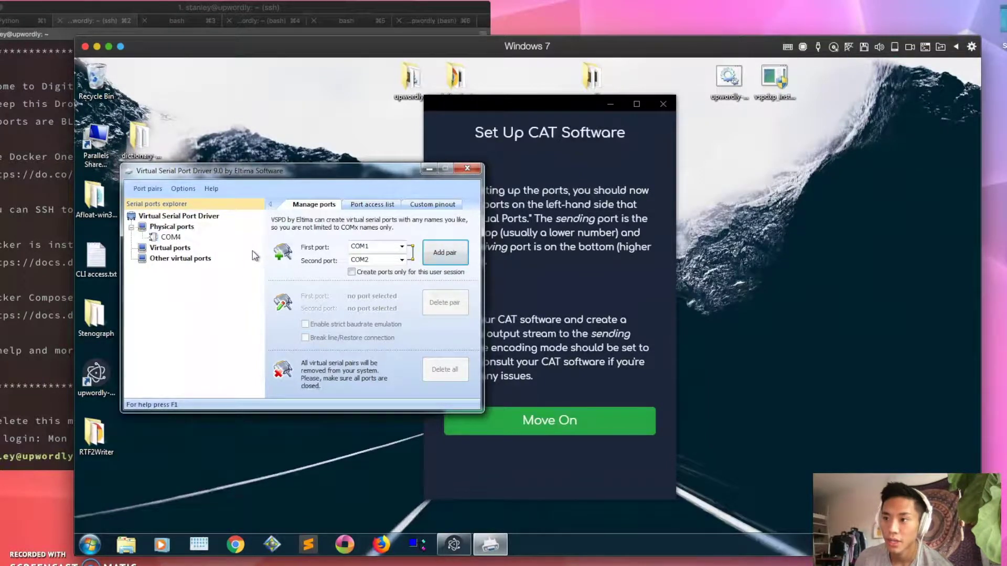
Add a virtual port pair with COM5 as the first port and COM6 as the second.
click(401, 246)
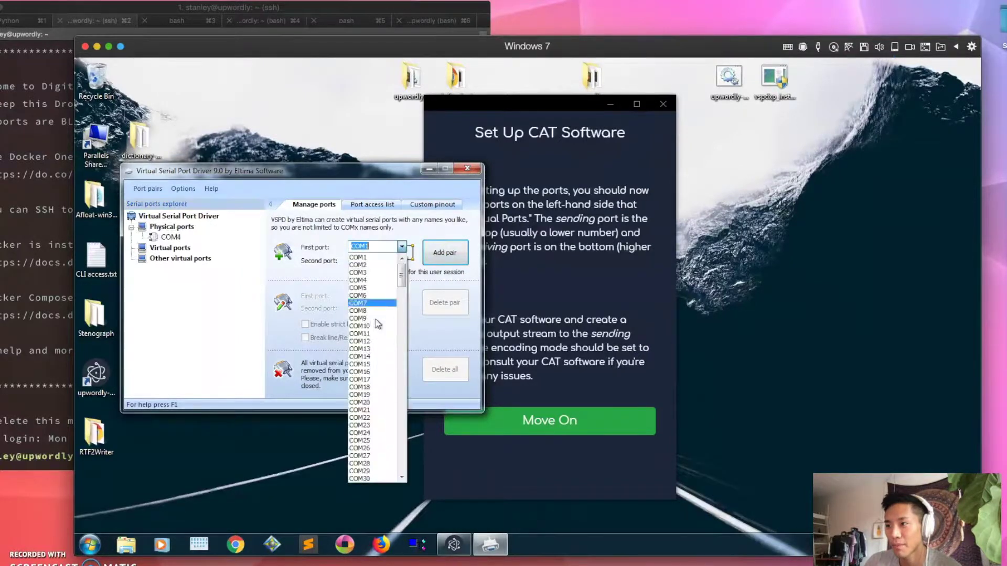
click(380, 288)
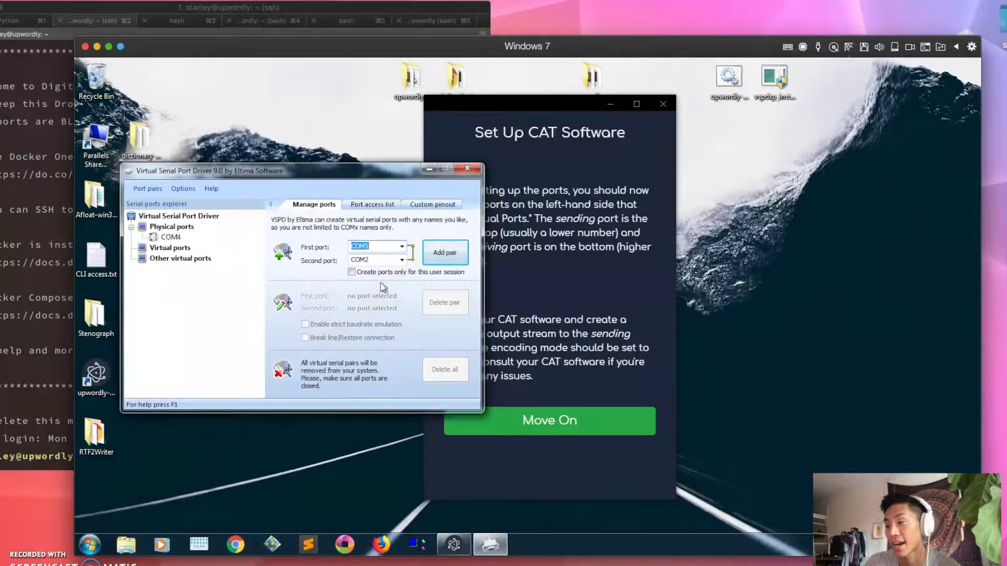
click(402, 260)
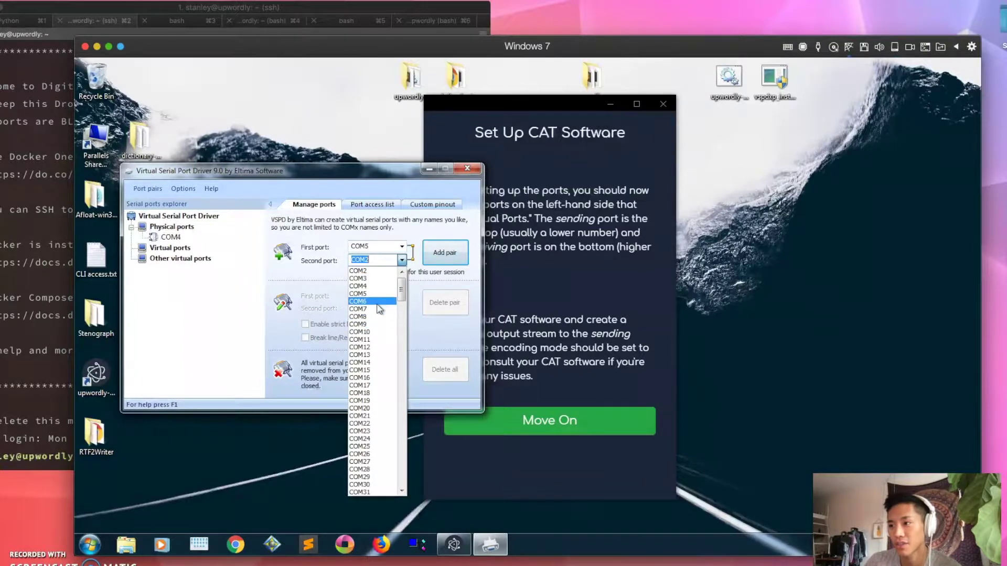
click(376, 302)
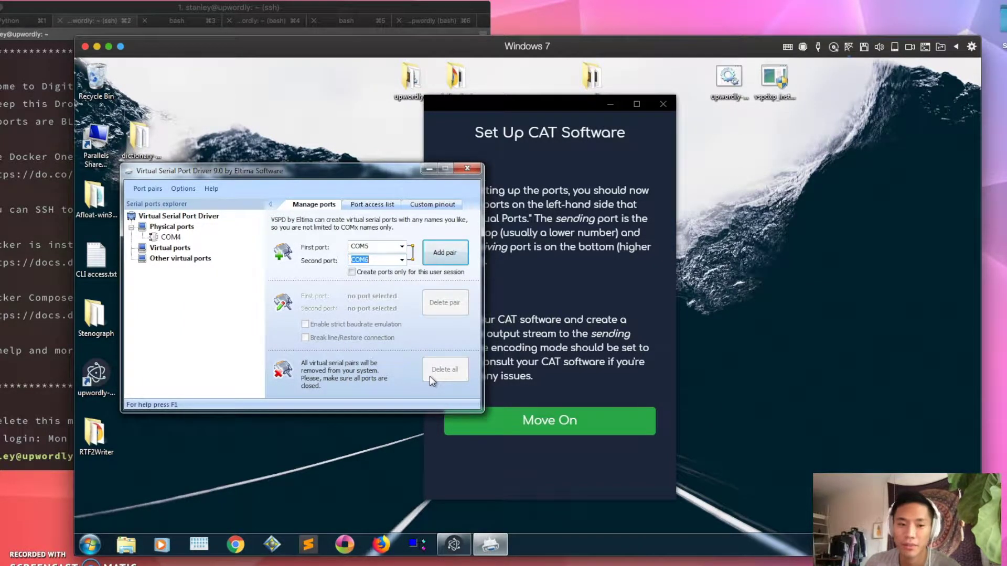
click(443, 256)
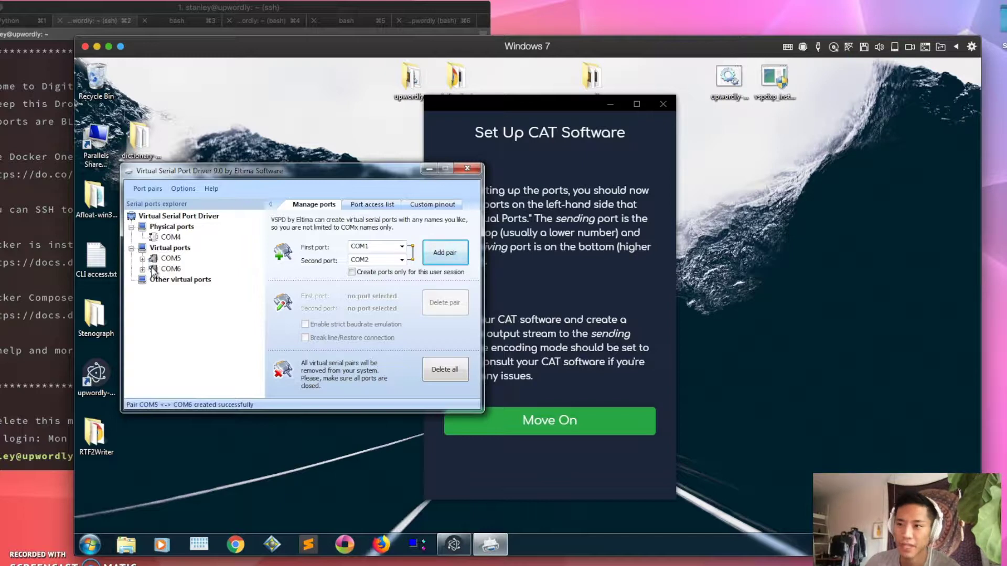
Inspect the new COM5 and COM6 entries under Virtual ports.
click(171, 259)
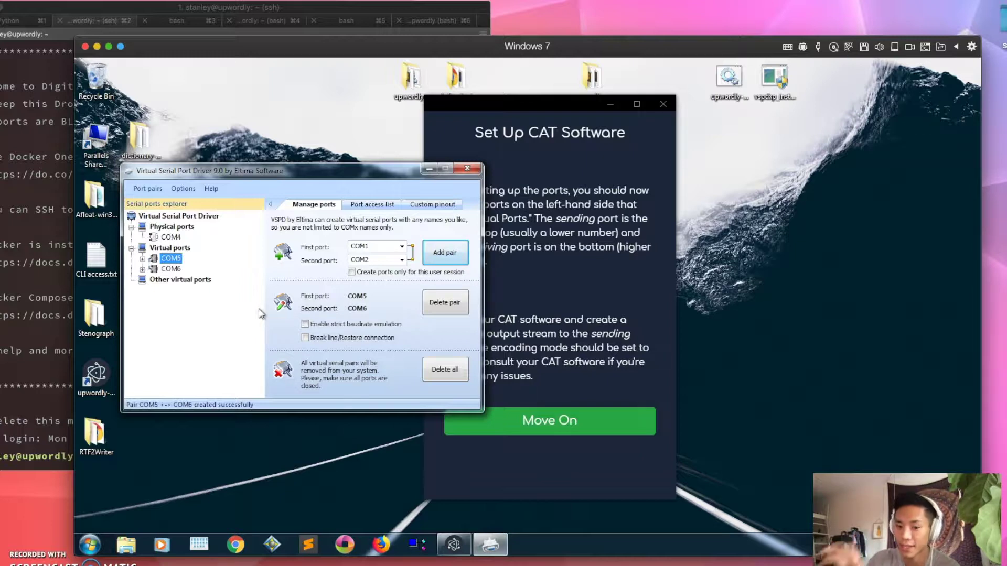
click(173, 270)
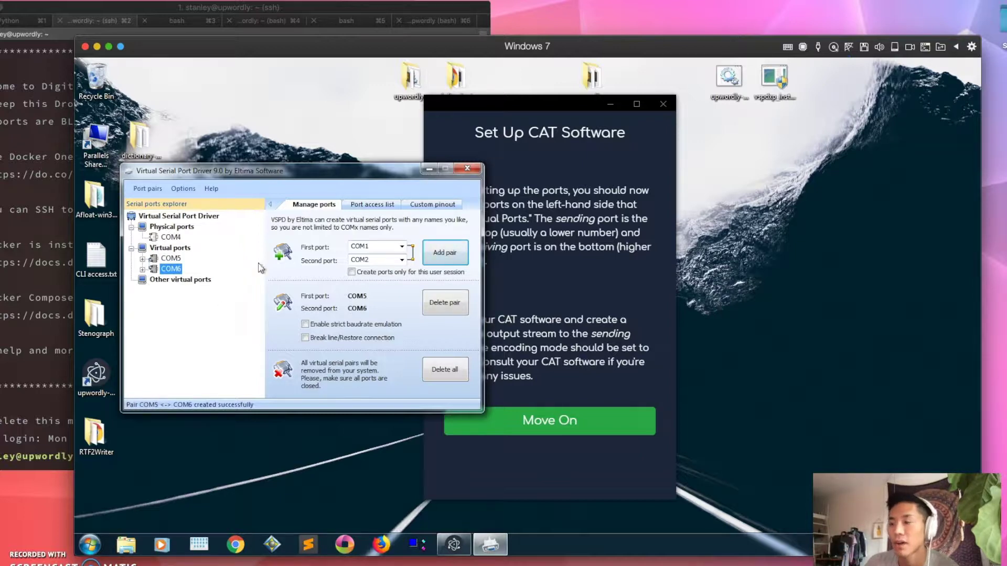
click(589, 304)
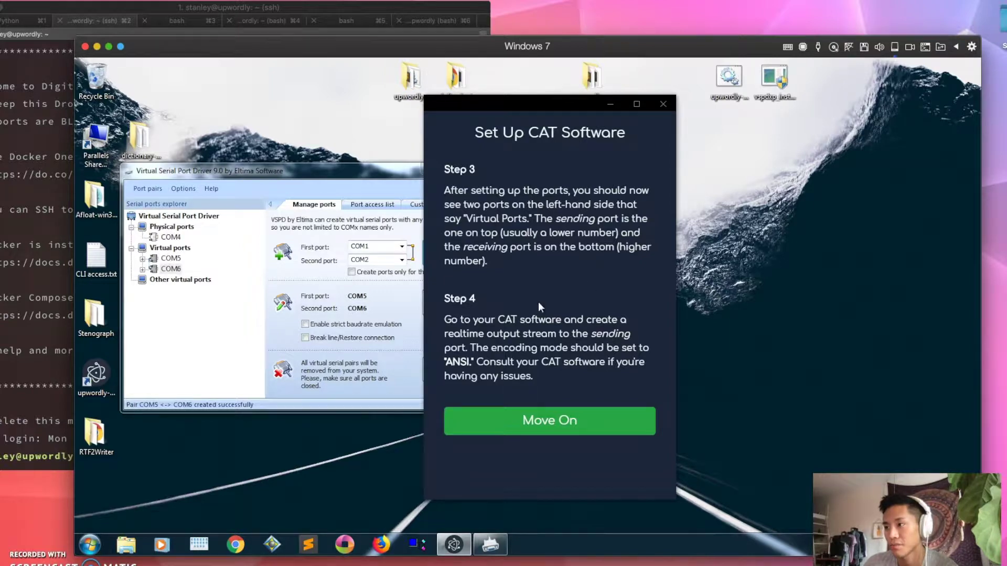
Set Output COM Port to 6 on the Connect to Upwordly form.
click(566, 427)
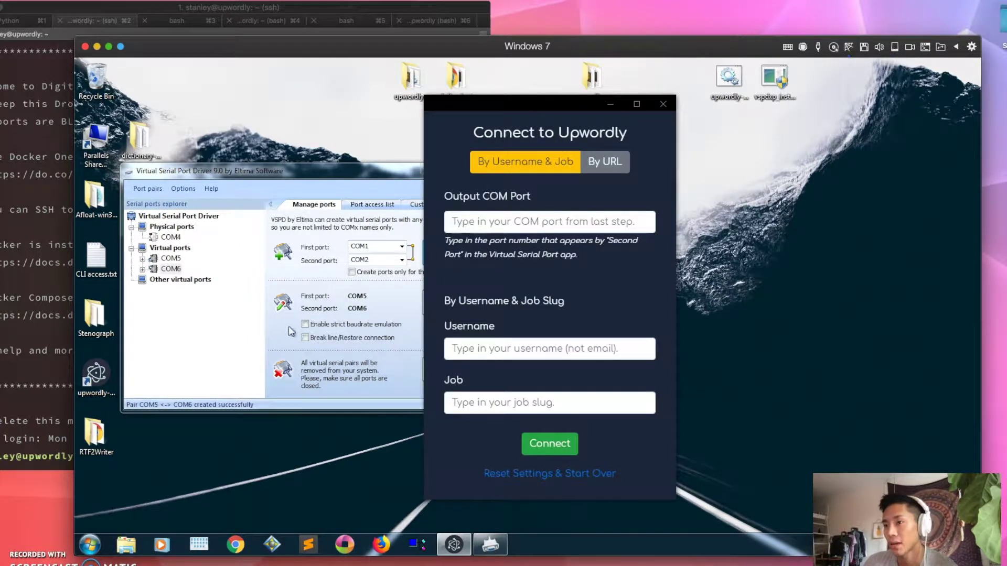
click(464, 224)
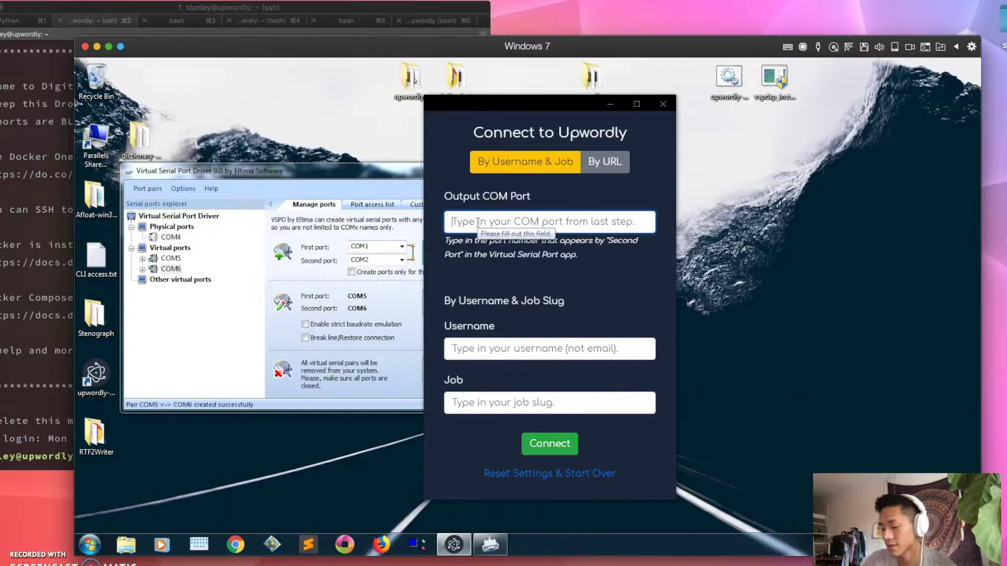
text(6)
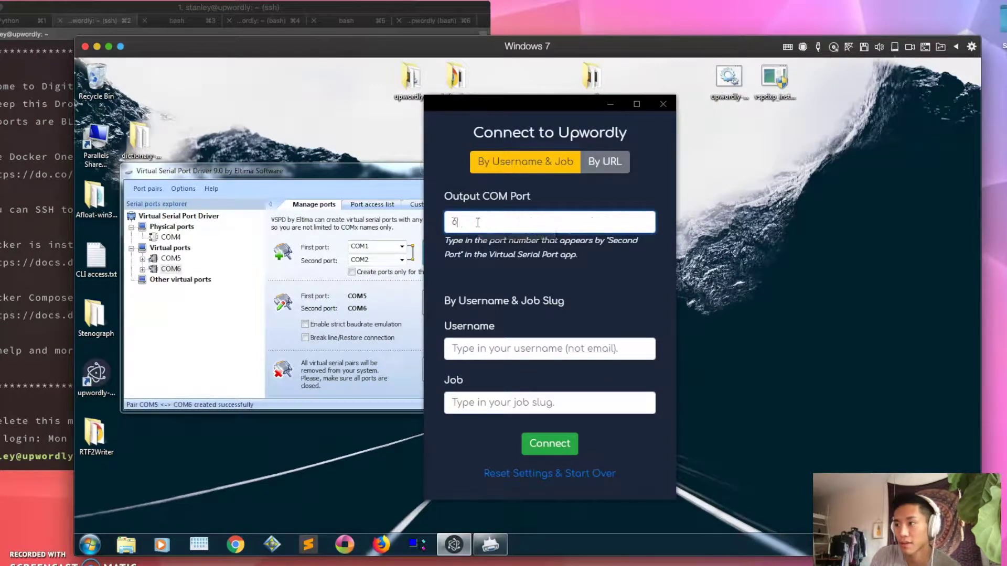
click(526, 345)
Keep By Username & Job as the connection method after viewing the By URL tab.
click(580, 398)
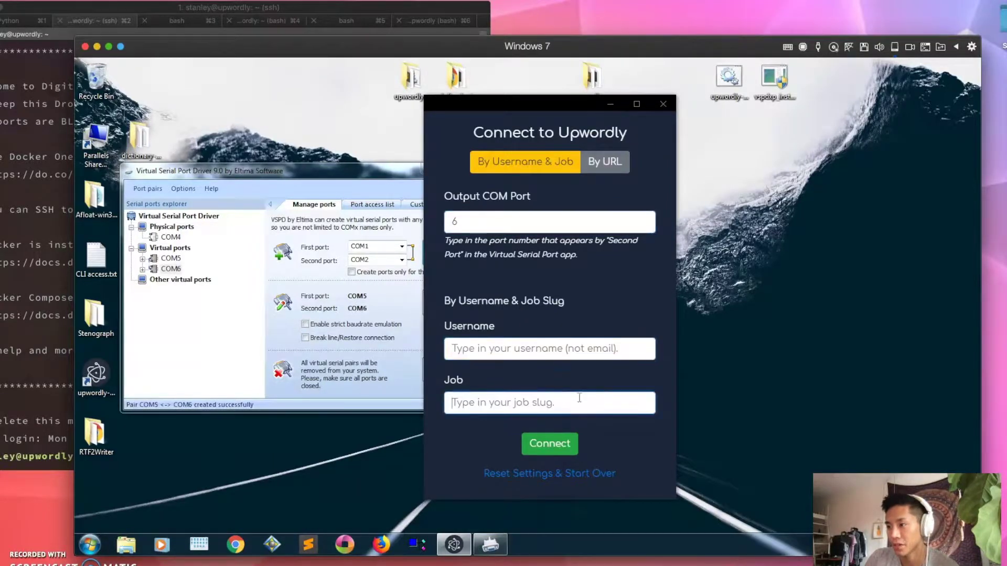
click(556, 350)
click(612, 163)
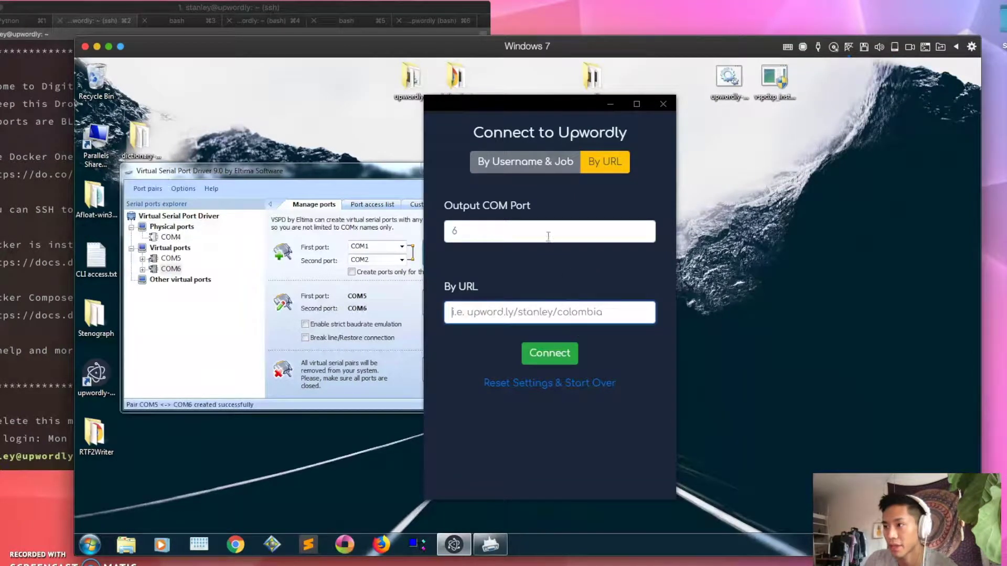
click(510, 167)
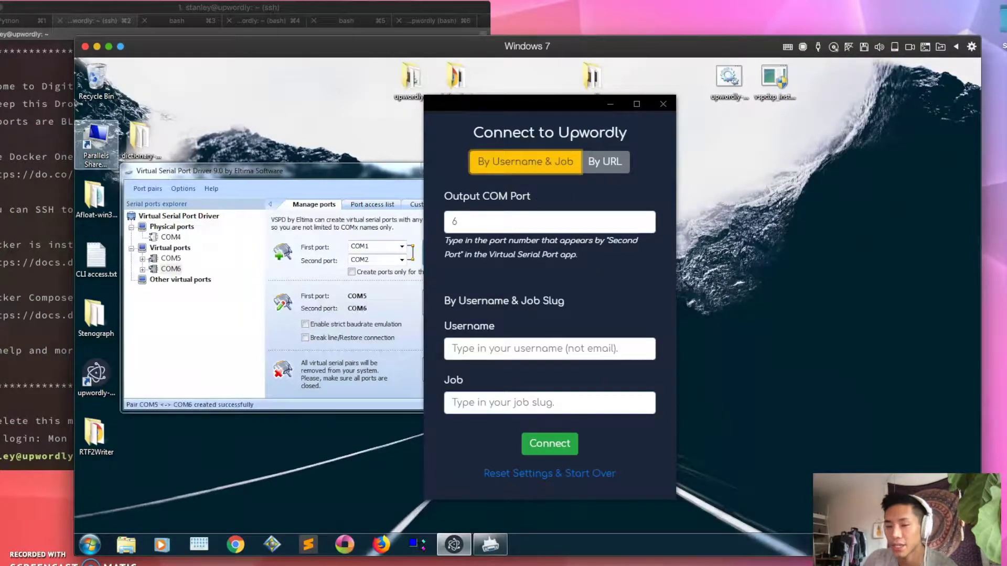
key(super+Tab)
Review the coachella job's Upwordly editor in the browser, then hide the browser.
drag(71, 161, 678, 174)
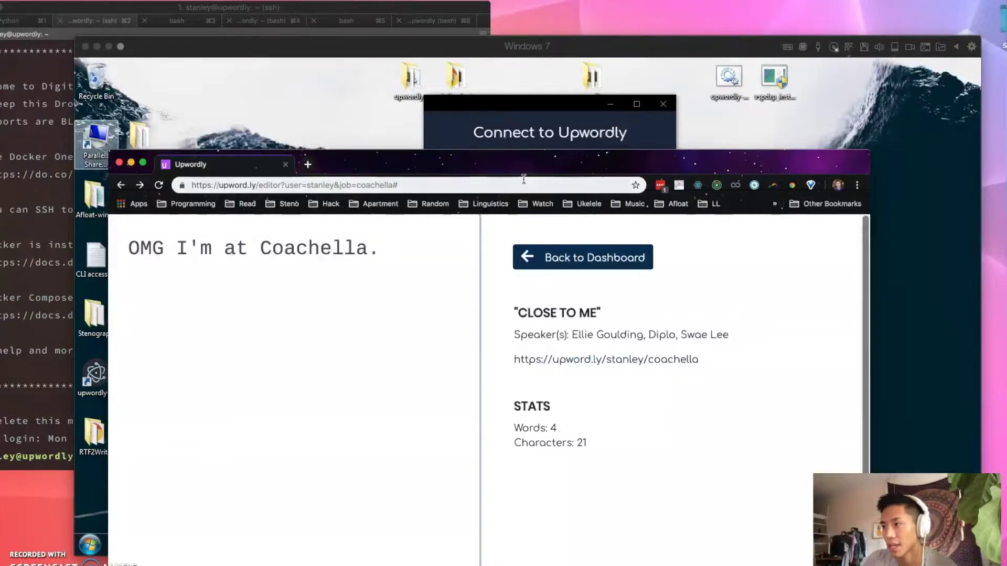
key(super+h)
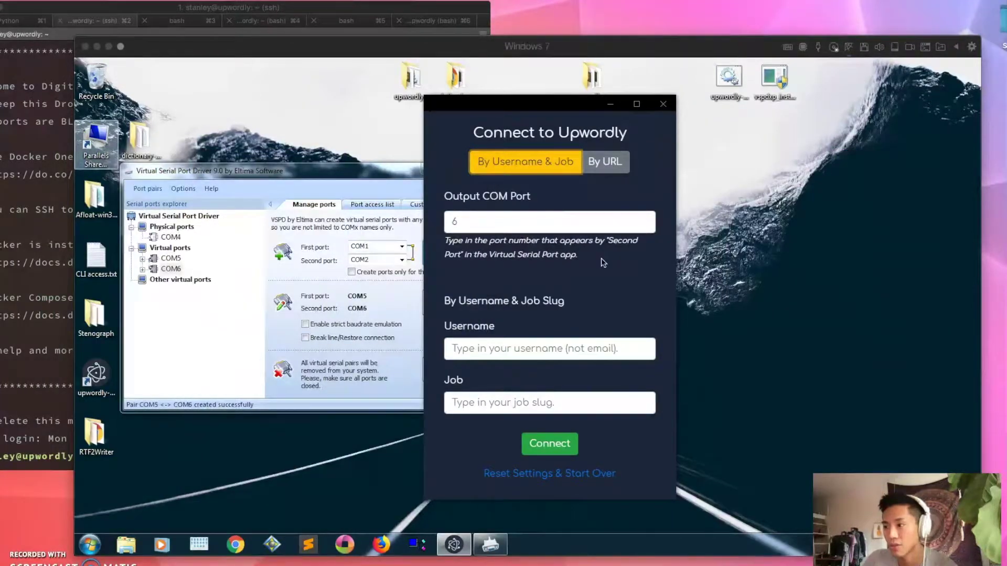
Connect to job coachella after entering the account username.
click(508, 347)
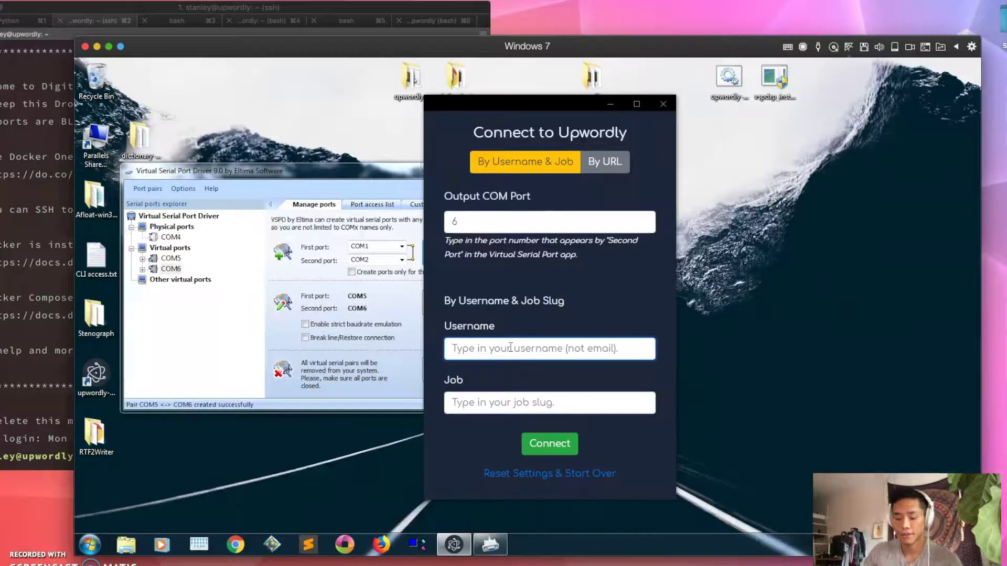
text(stanley)
key(Tab)
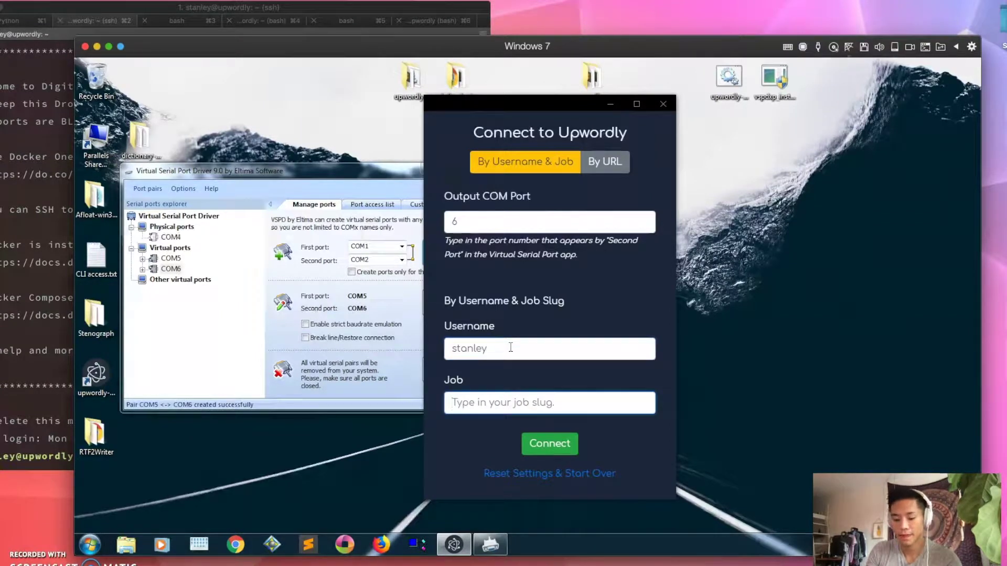
text(coachella)
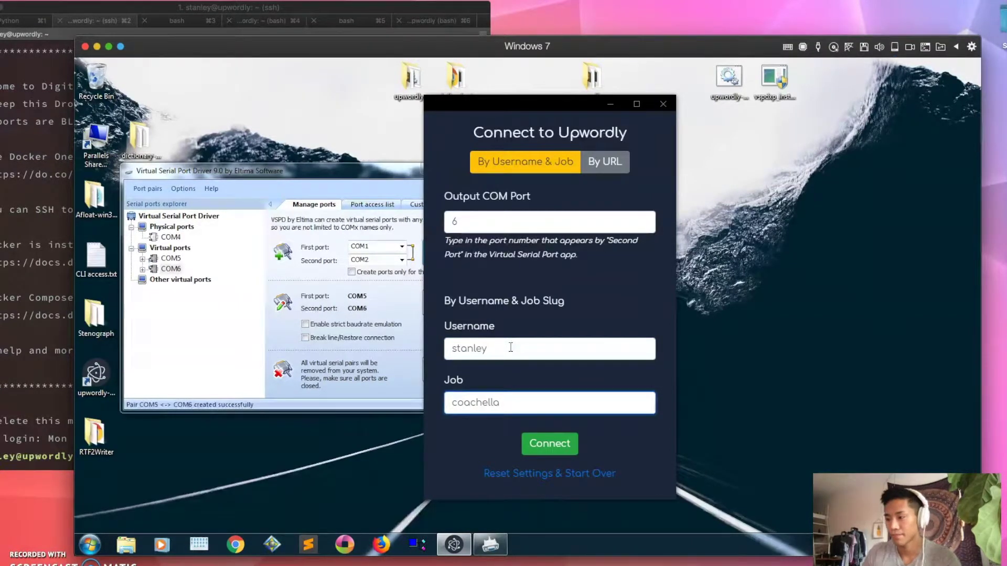
key(Return)
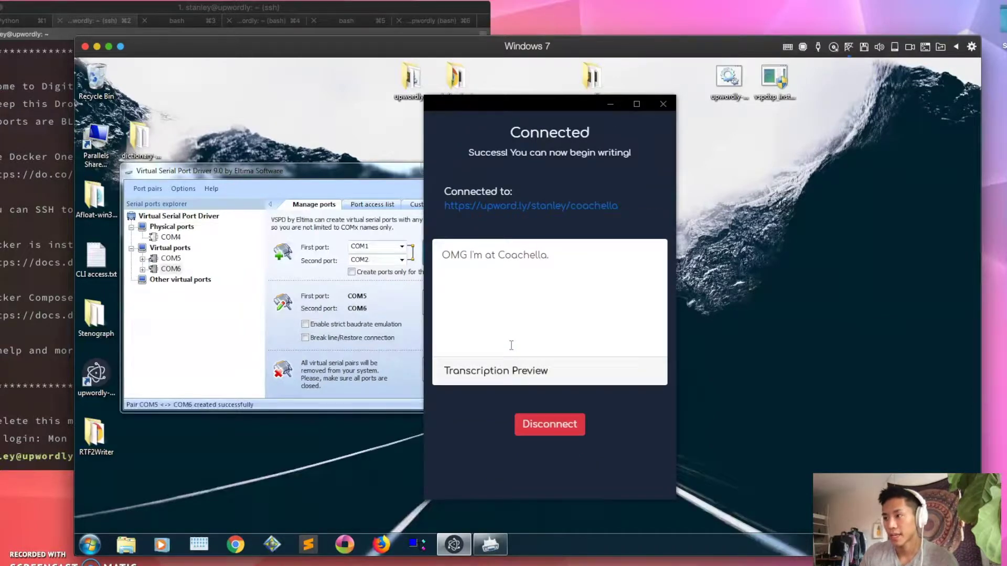
Check Meow's Connected screen, then place the Upwordly editor in the lower screen area.
key(super+Tab)
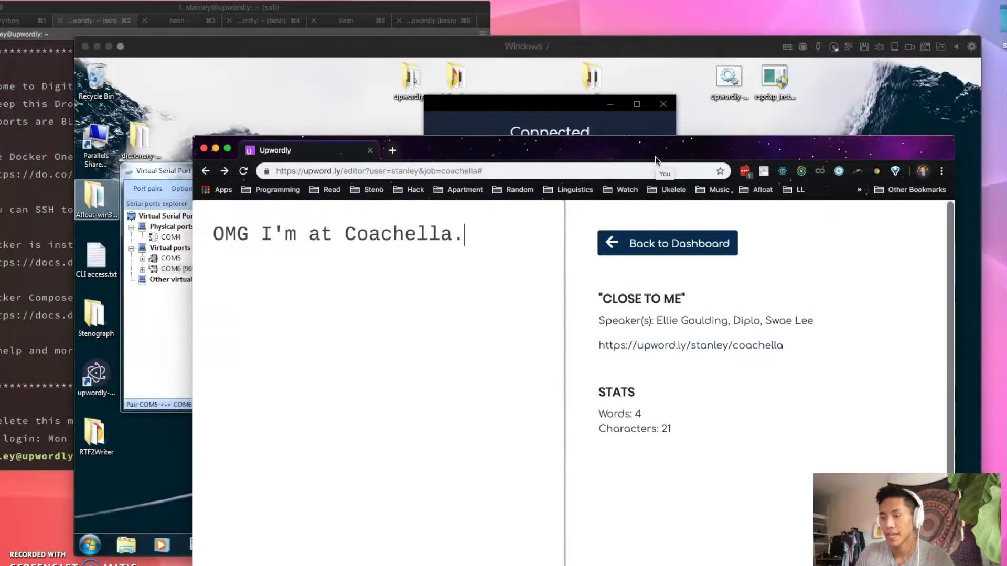
key(super+Tab)
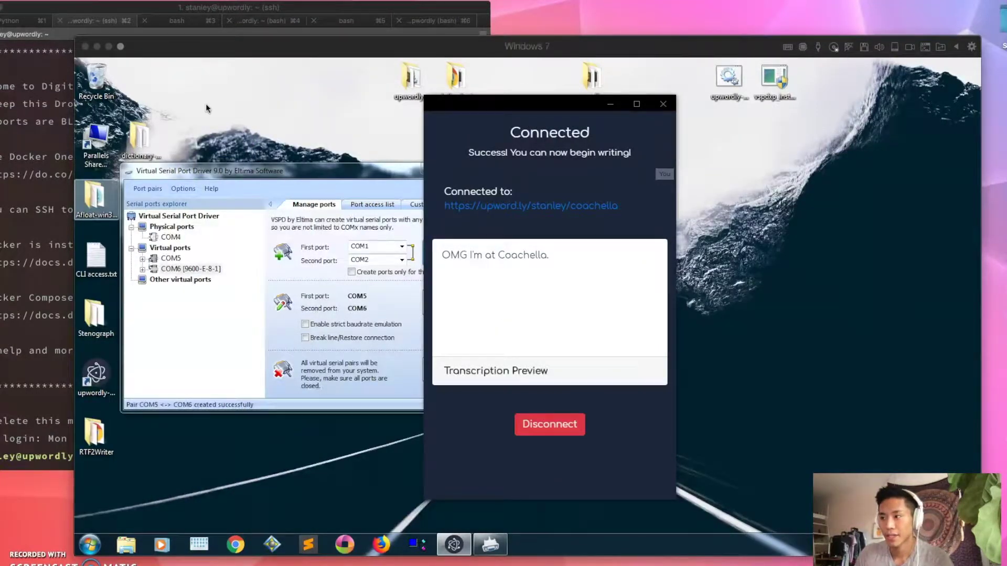
key(super+Tab)
drag(743, 174, 916, 396)
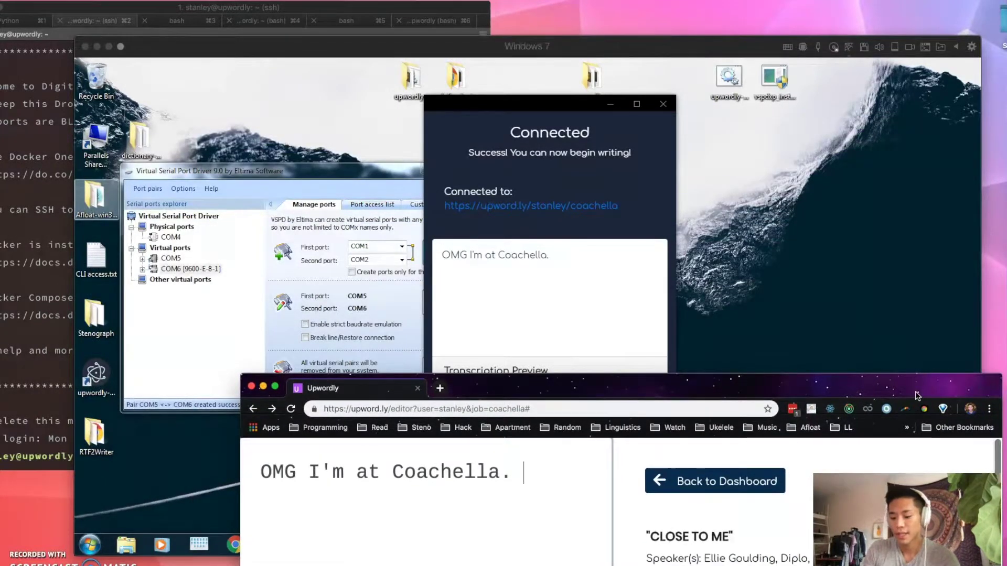
Type 'If I type something into the box, it'll show up.' and view Meow's mirrored preview.
text(Depend I)
key(BackSpace)
key(BackSpace)
key(BackSpace)
key(BackSpace)
key(BackSpace)
key(BackSpace)
key(BackSpace)
key(BackSpace)
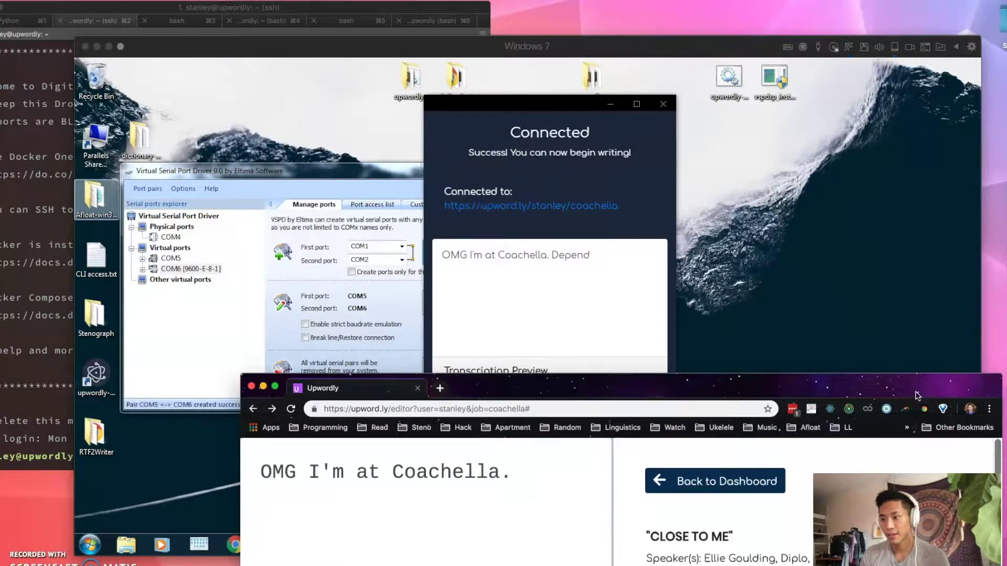
text(If I type)
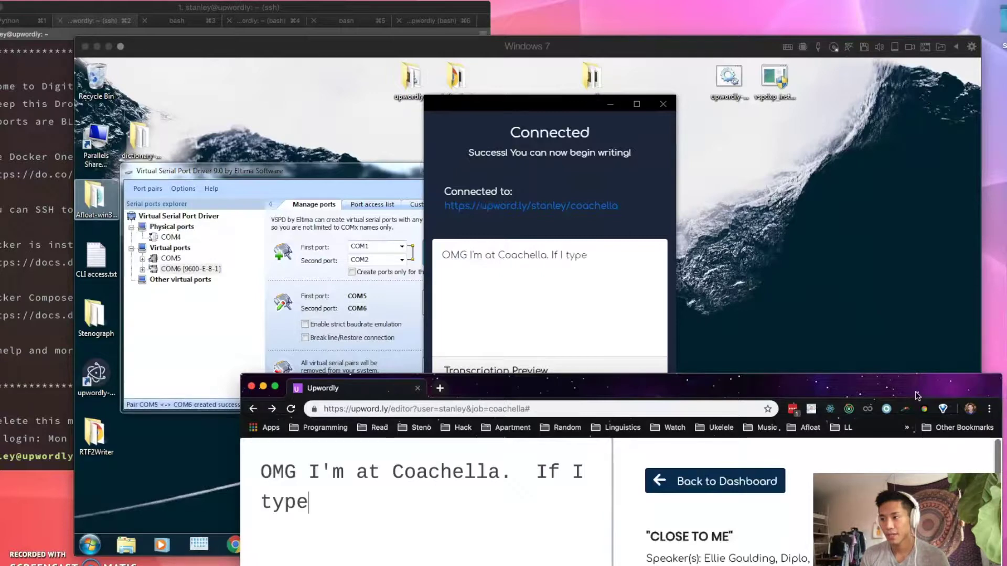
text( something into the box, it'll show up.)
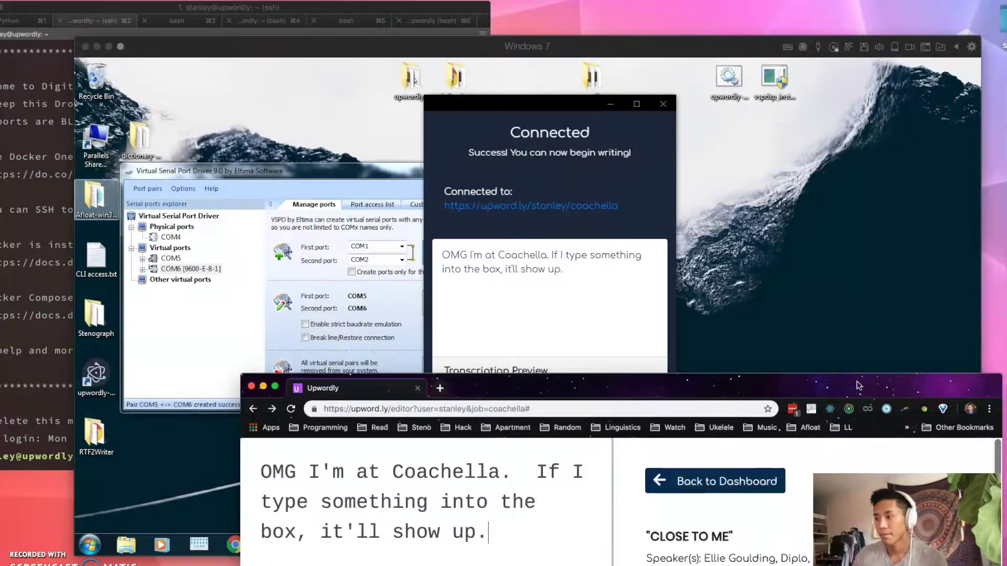
key(super+m)
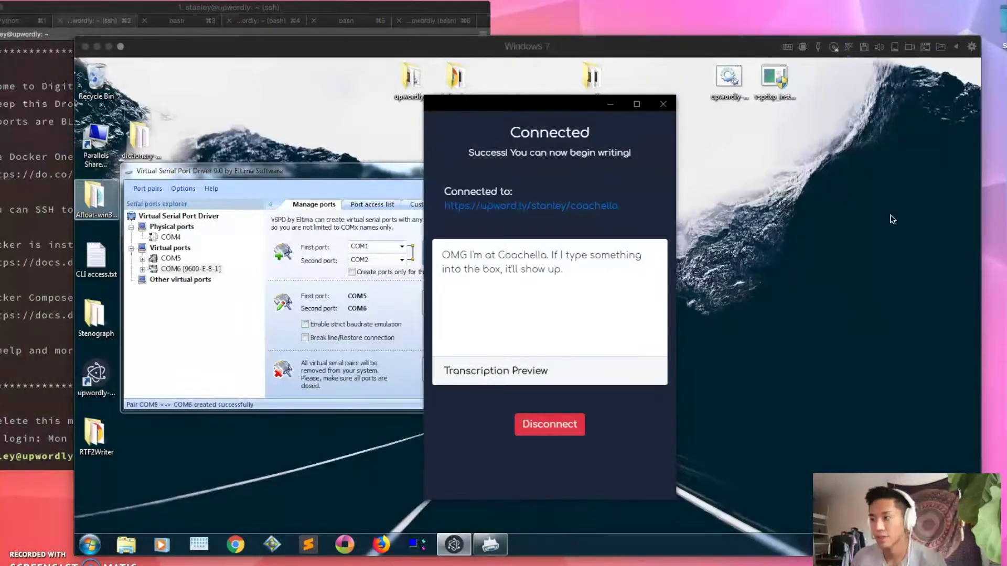
click(769, 108)
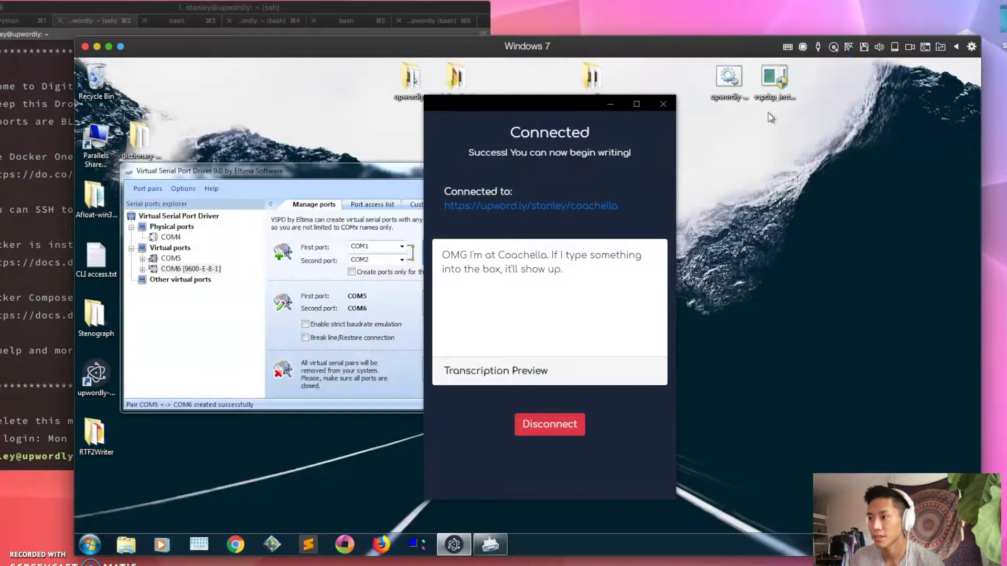
drag(523, 113, 179, 109)
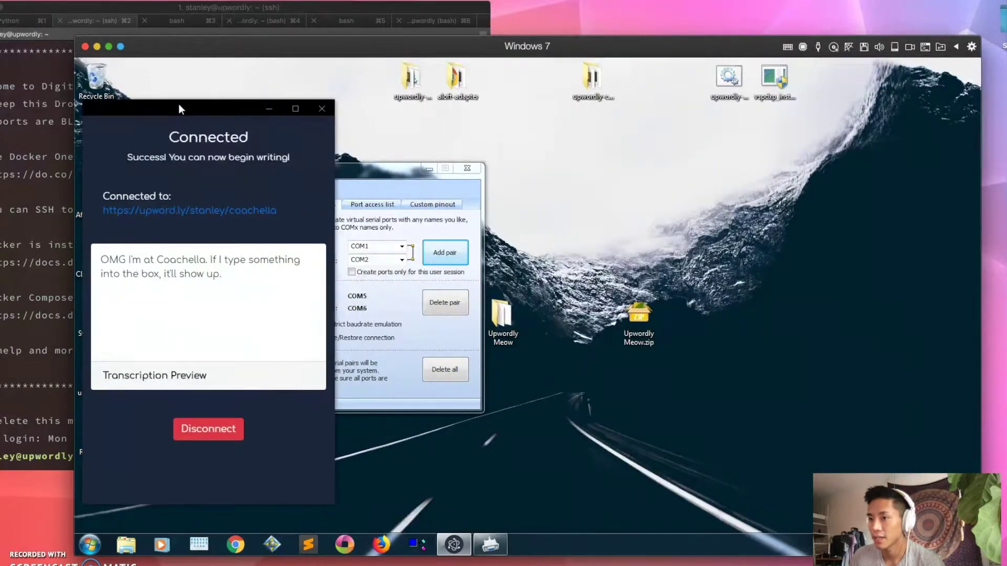
Launch Total Eclipse under the user's profile and open its realtime user settings.
click(273, 549)
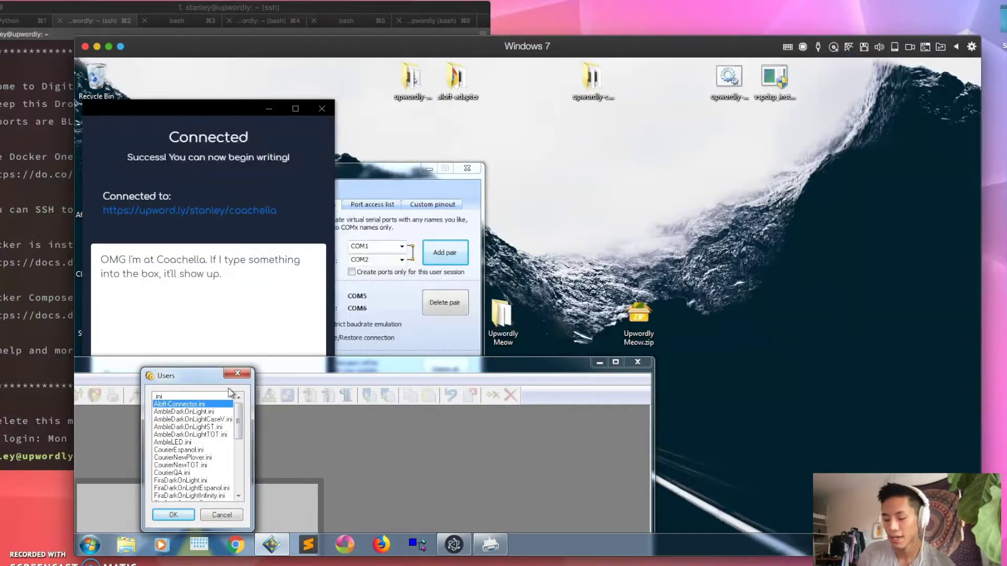
key(Return)
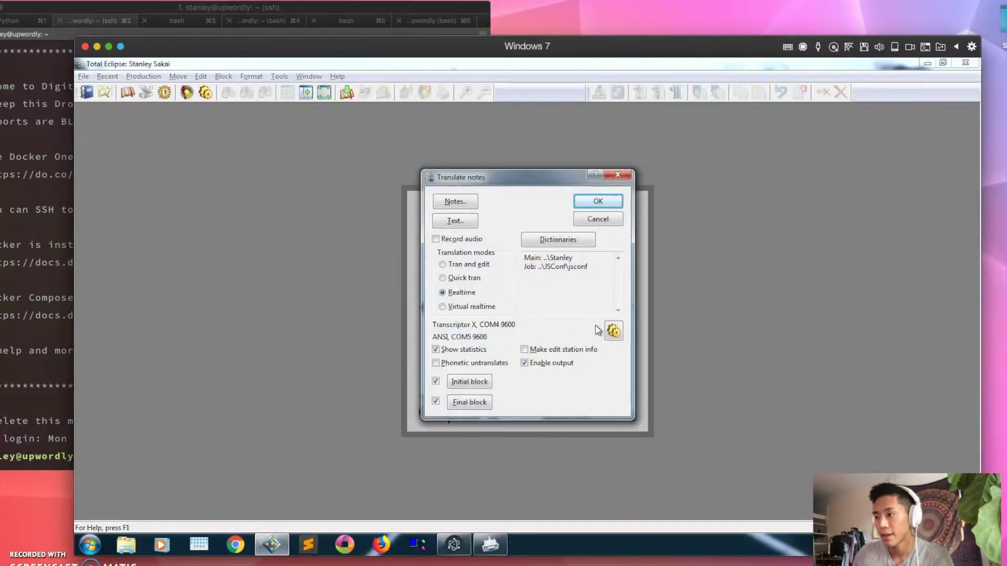
click(613, 330)
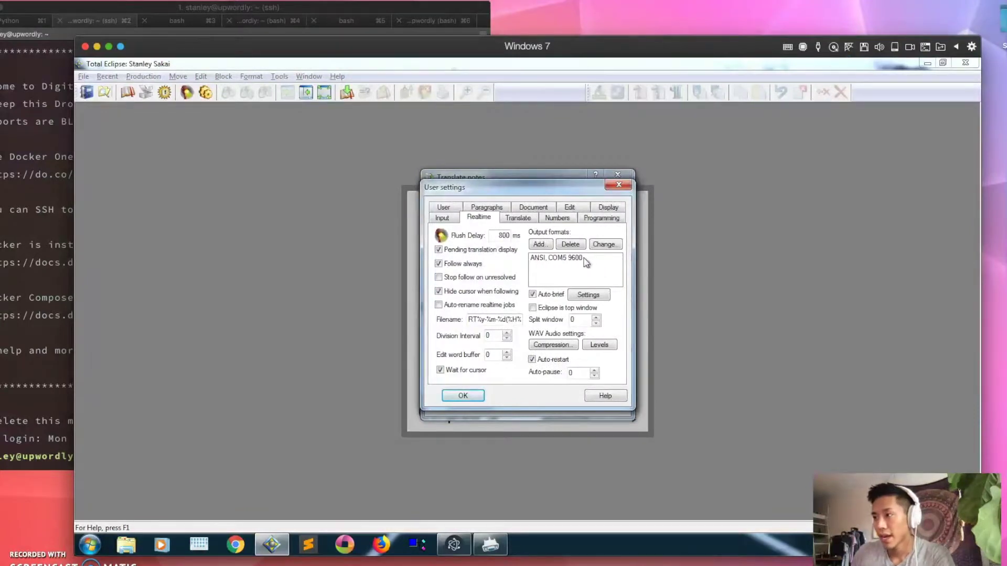
Delete the old ANSI, COM5 9600 output and add a new ANSI output format.
click(601, 257)
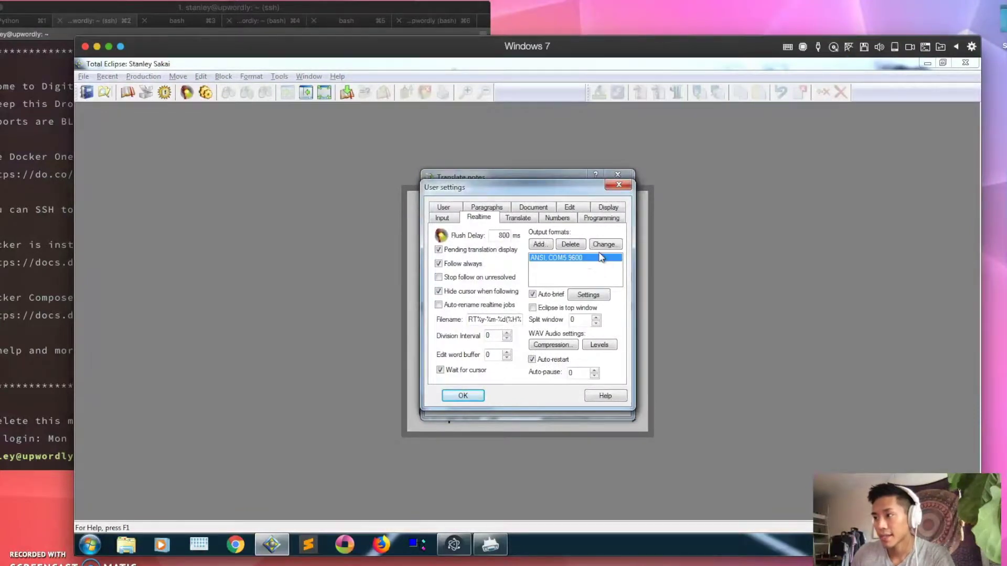
click(570, 244)
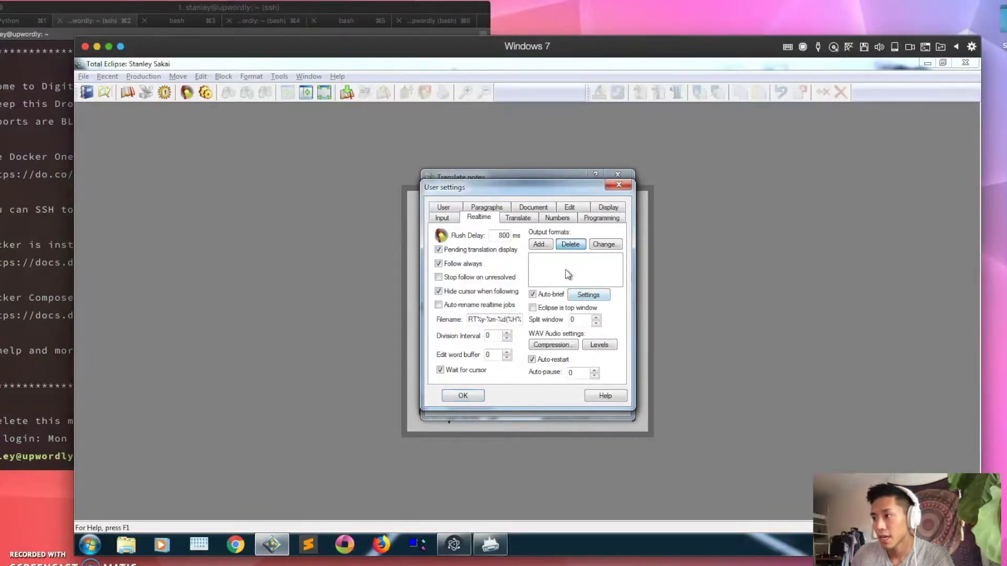
click(541, 244)
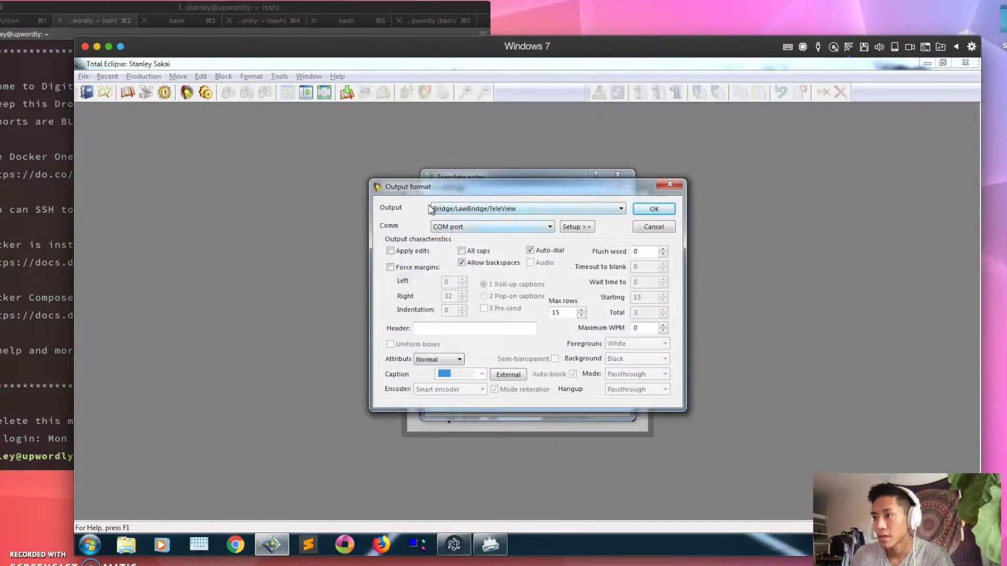
click(450, 209)
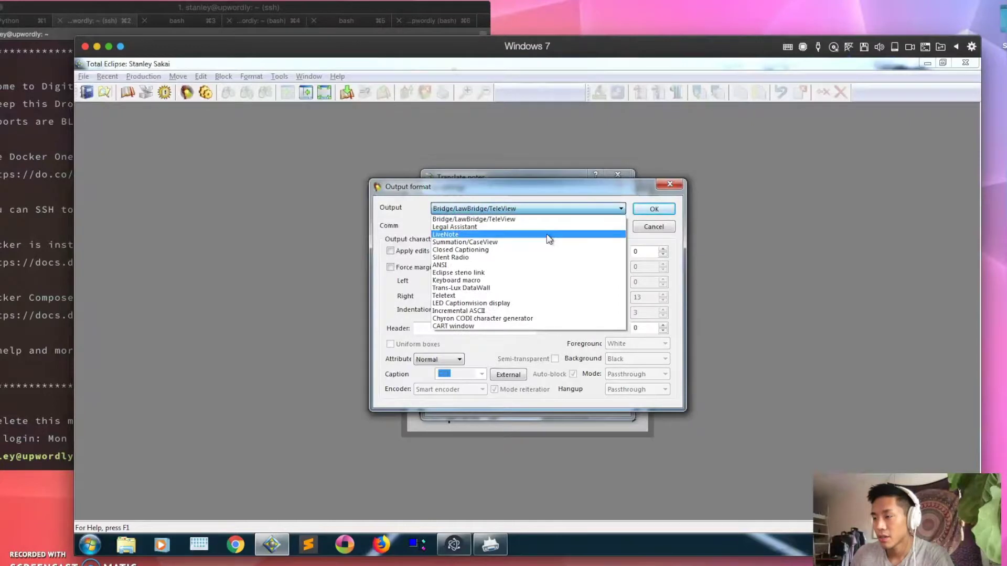
click(537, 267)
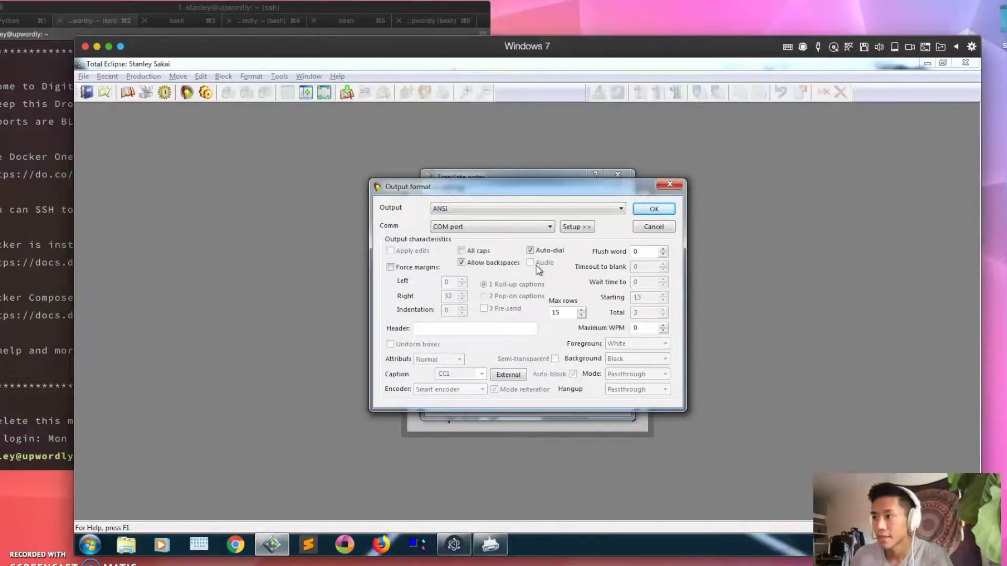
Connect the ANSI output via COM port 5 at 9600 baud, checking the virtual COM5/COM6 pair.
click(508, 227)
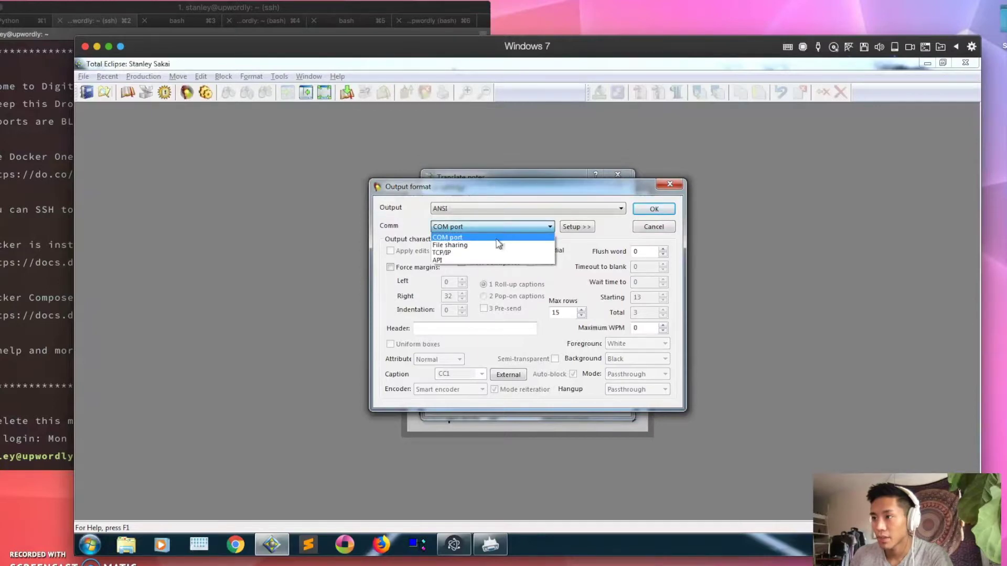
click(501, 237)
click(569, 227)
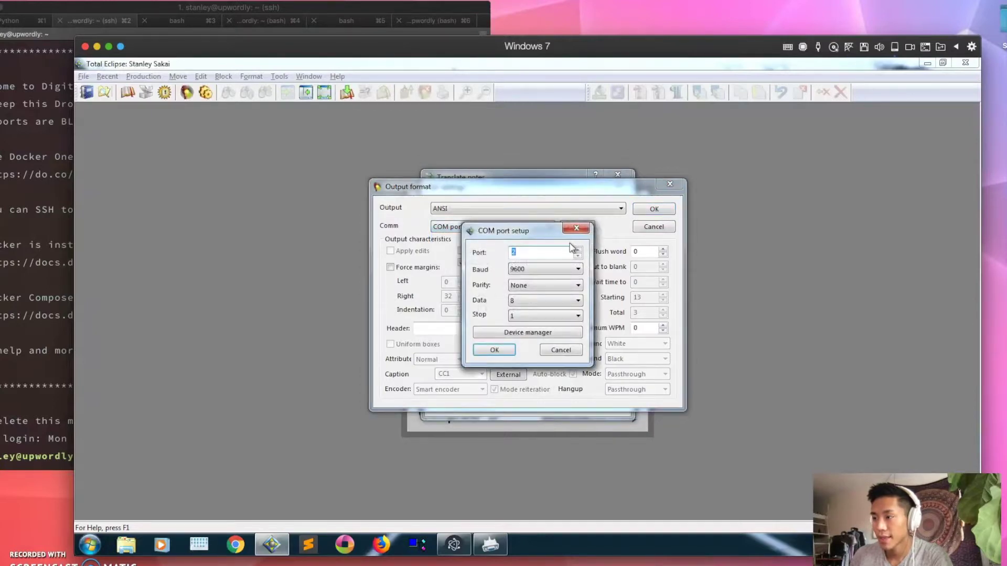
text(5)
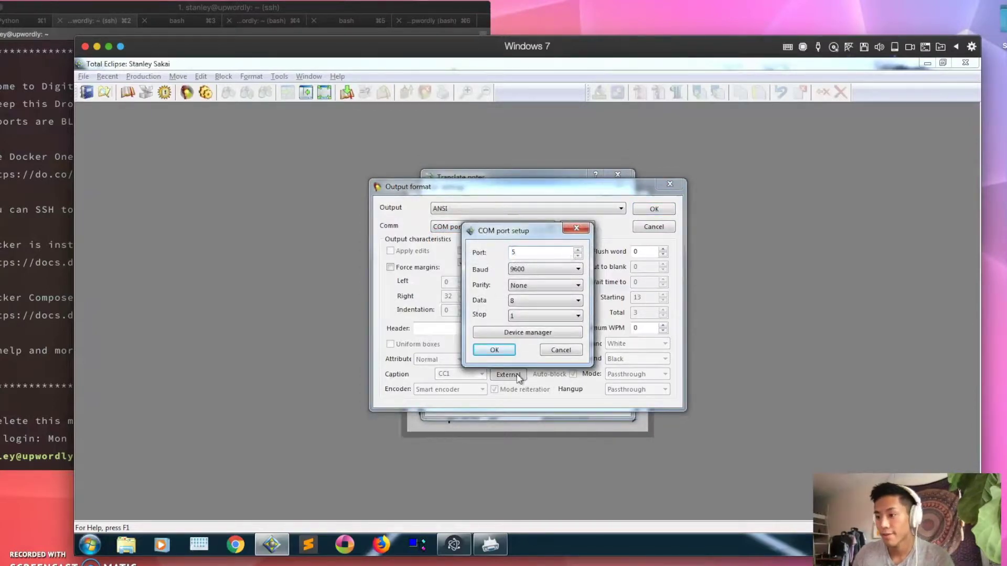
click(490, 544)
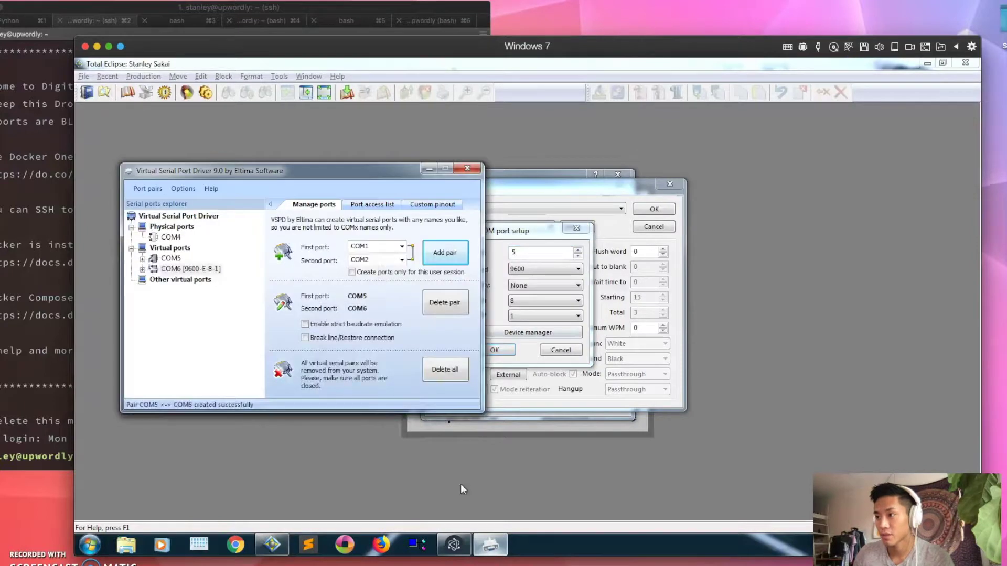
click(175, 259)
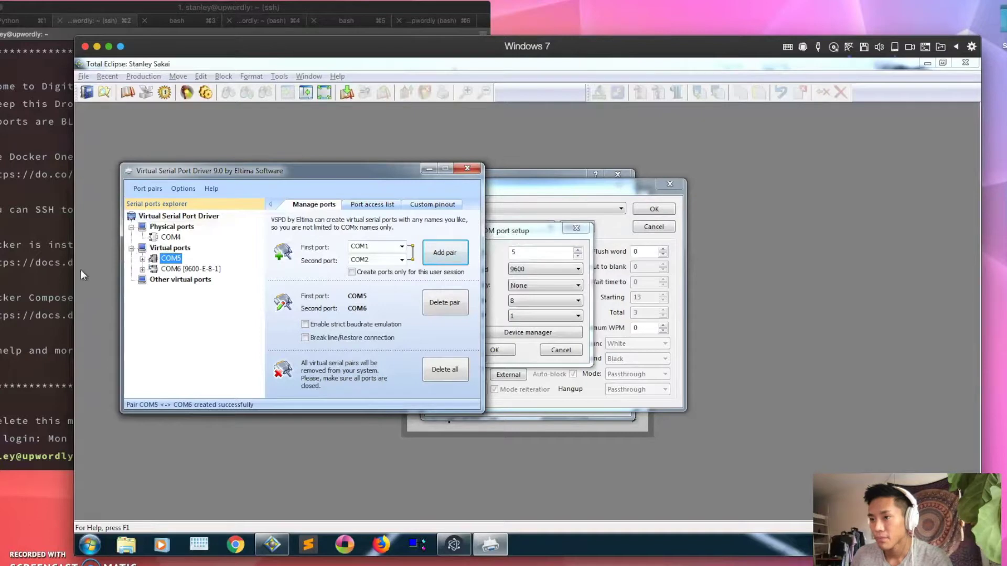
click(155, 270)
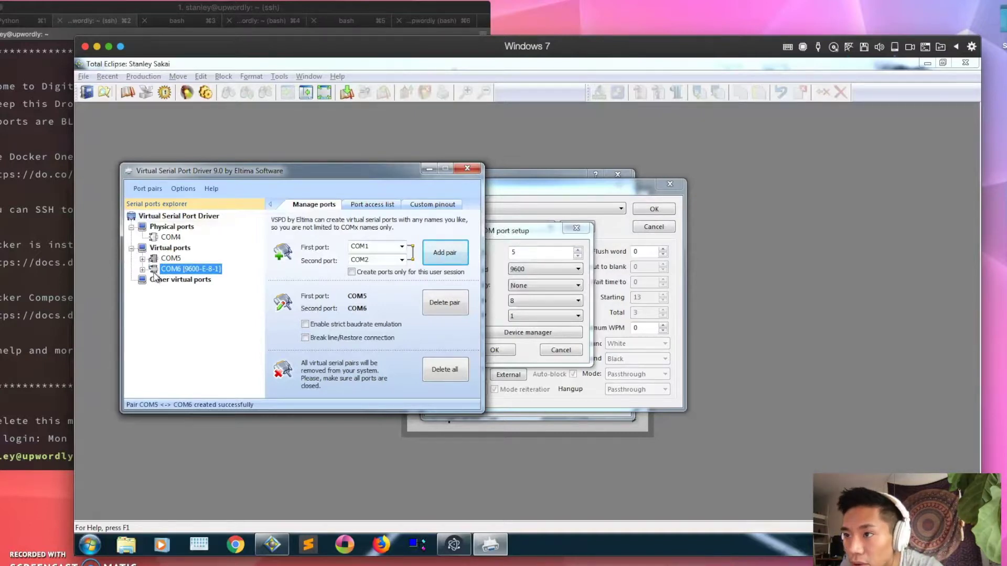
click(530, 231)
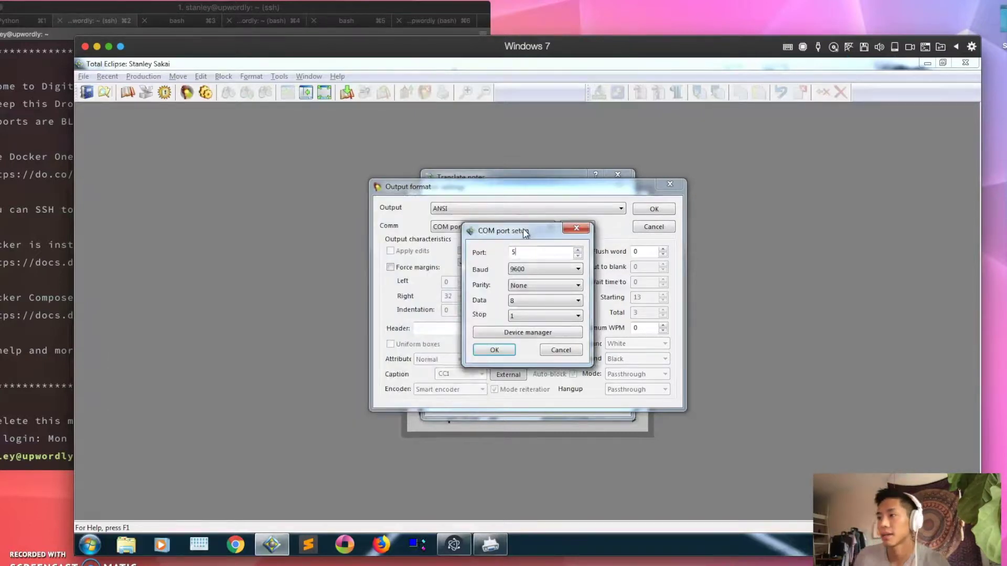
click(494, 349)
click(654, 209)
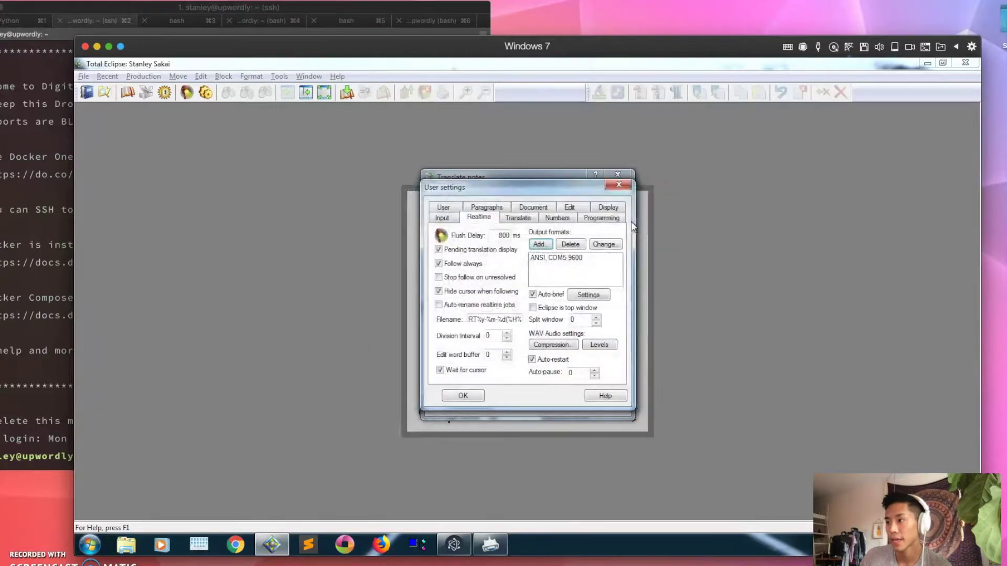
click(462, 392)
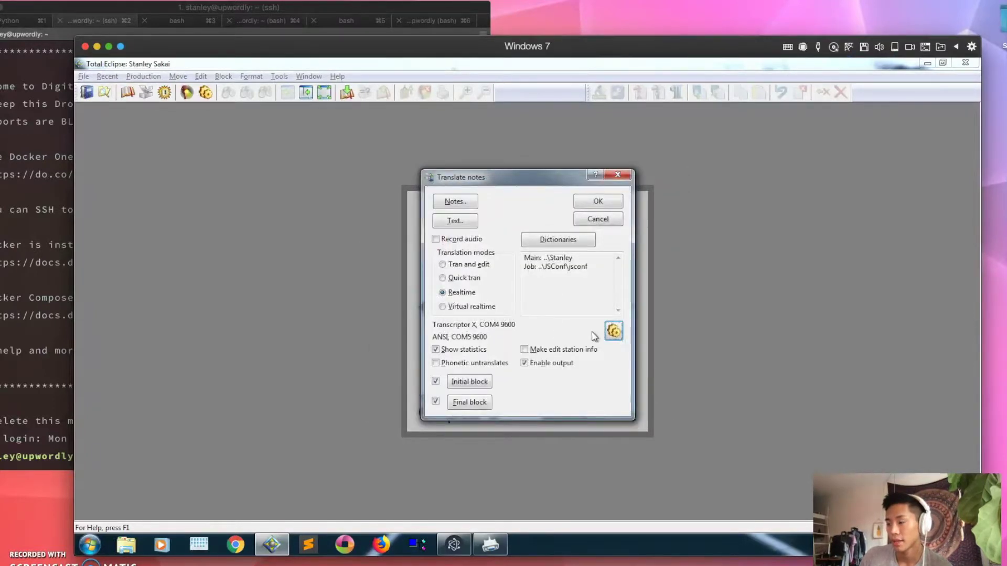
Test that the steno writer sends strokes from the User settings input options.
click(613, 330)
click(442, 217)
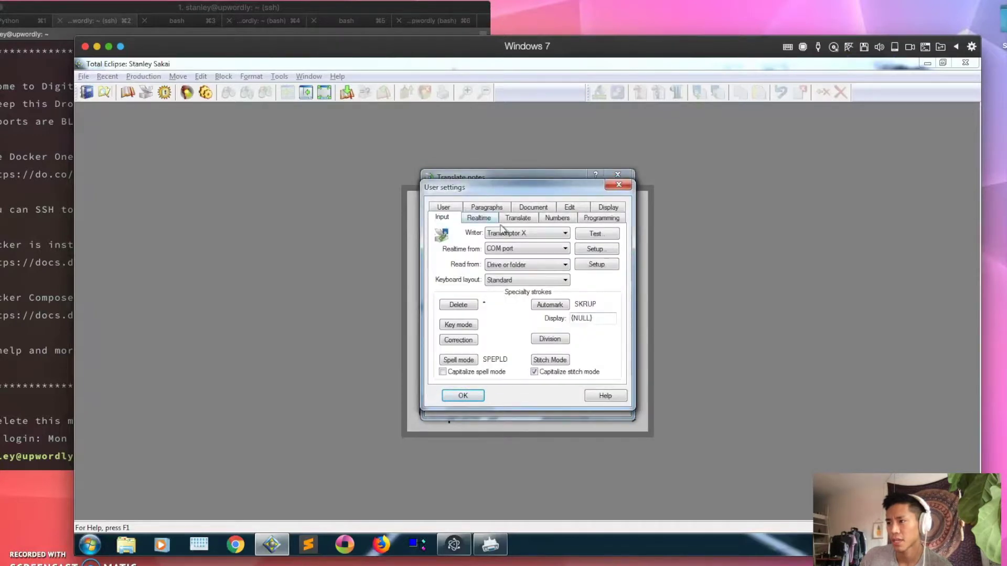
click(598, 235)
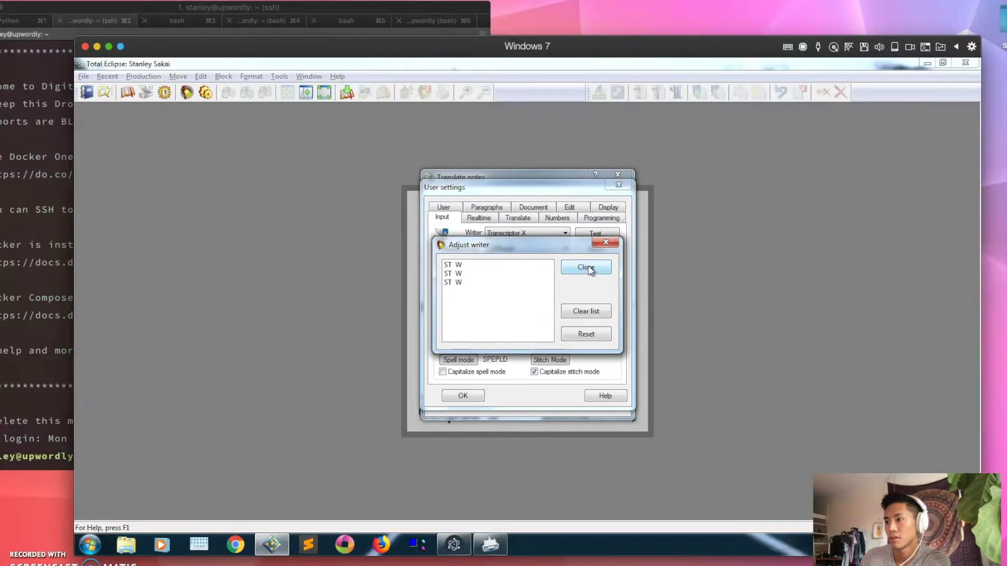
click(588, 268)
click(475, 397)
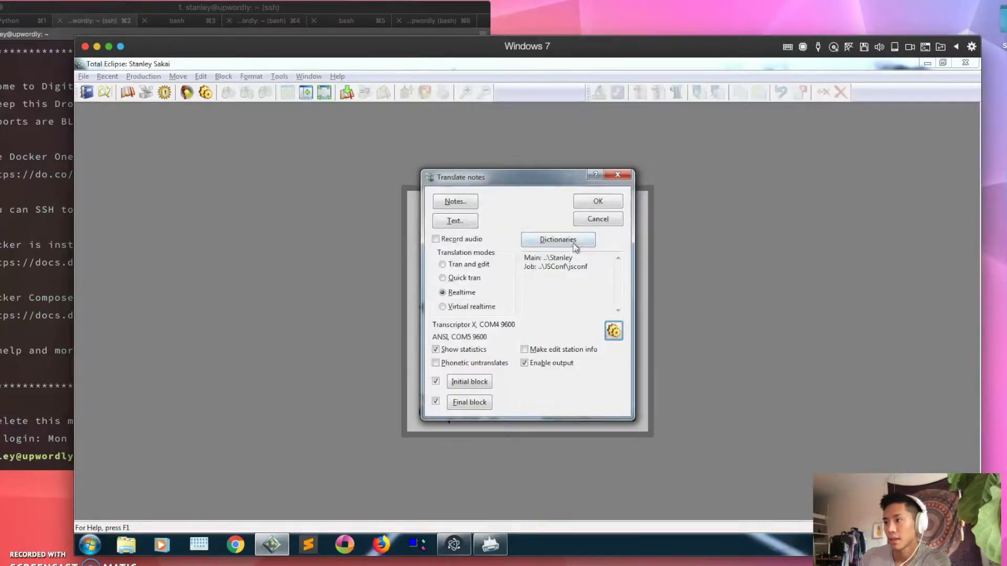
Start a realtime job on dump2017-8-4-1829.ecl and retranslate it from scratch.
click(591, 201)
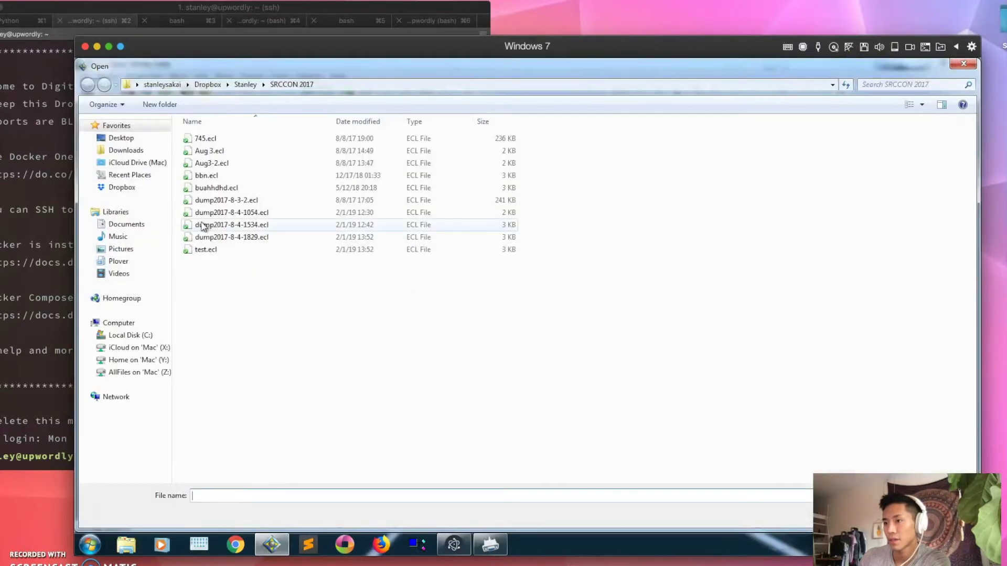
double_click(220, 237)
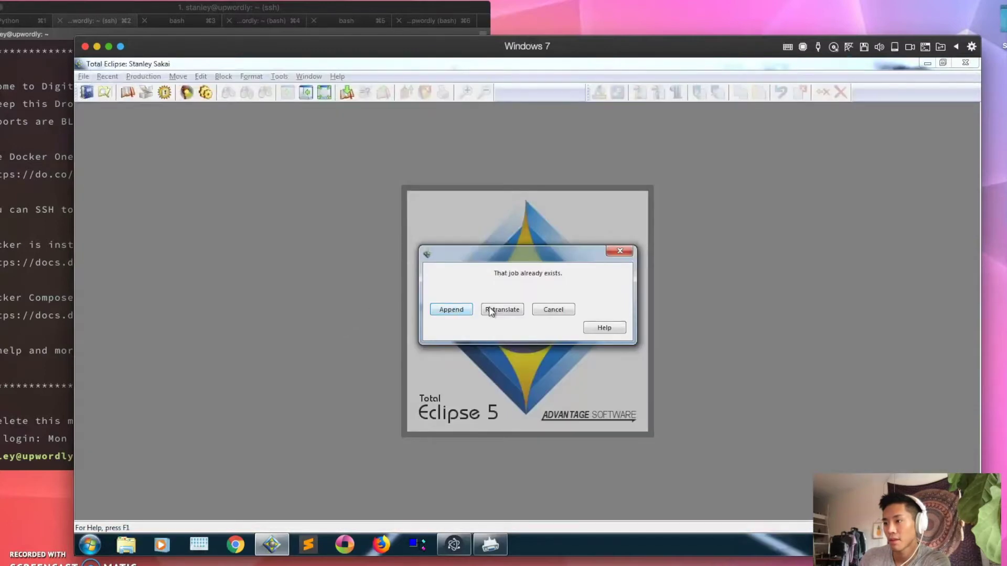
click(490, 311)
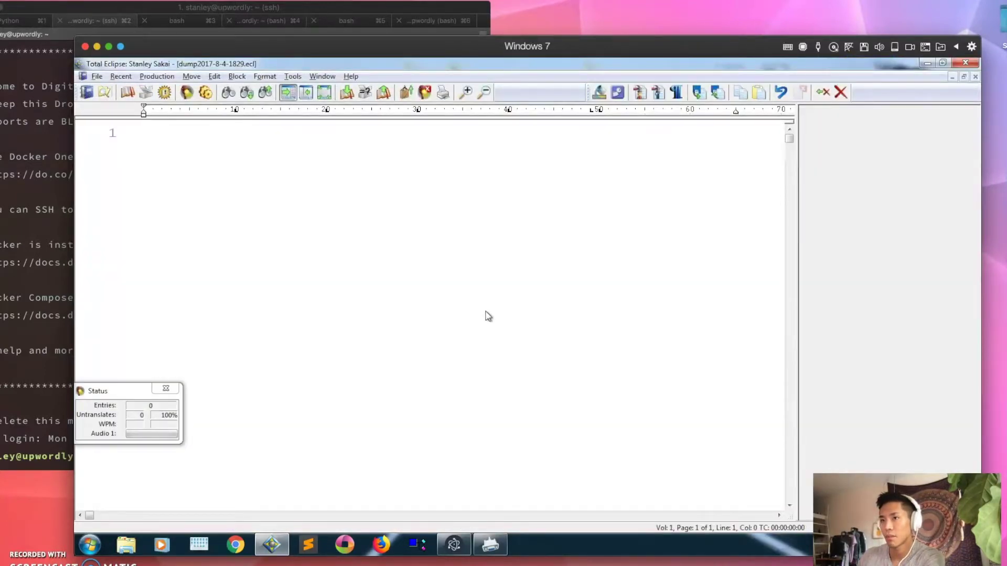
Write 'blah but a blah, blah' in realtime and reveal the Upwordly Meow connection window.
text(blah but a blah, blah)
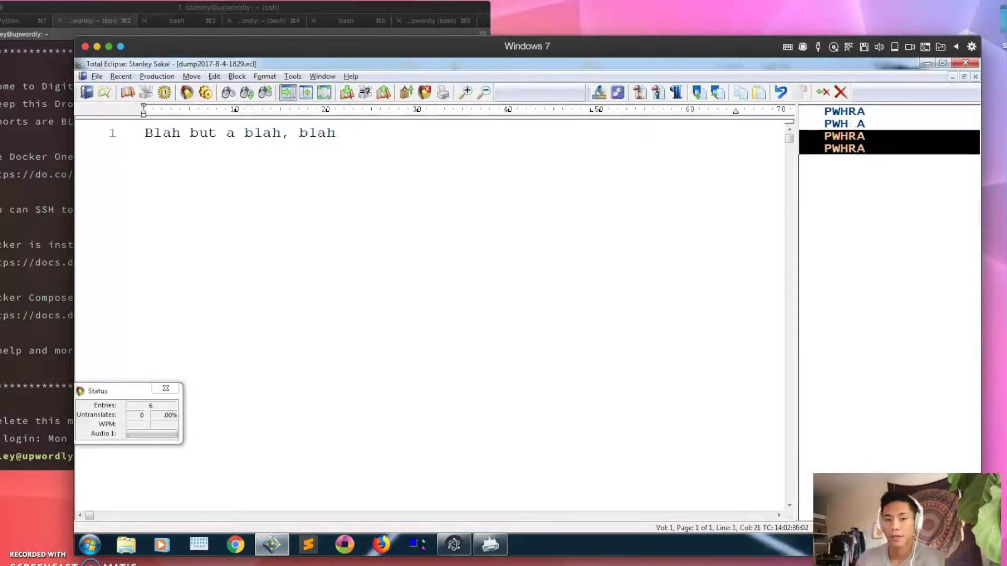
drag(422, 64, 670, 75)
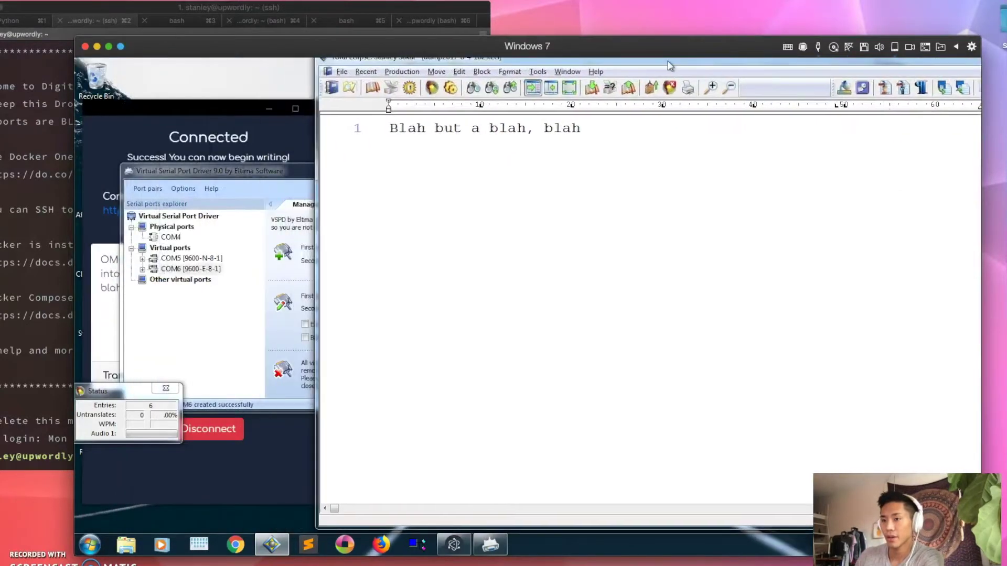
click(222, 109)
click(604, 157)
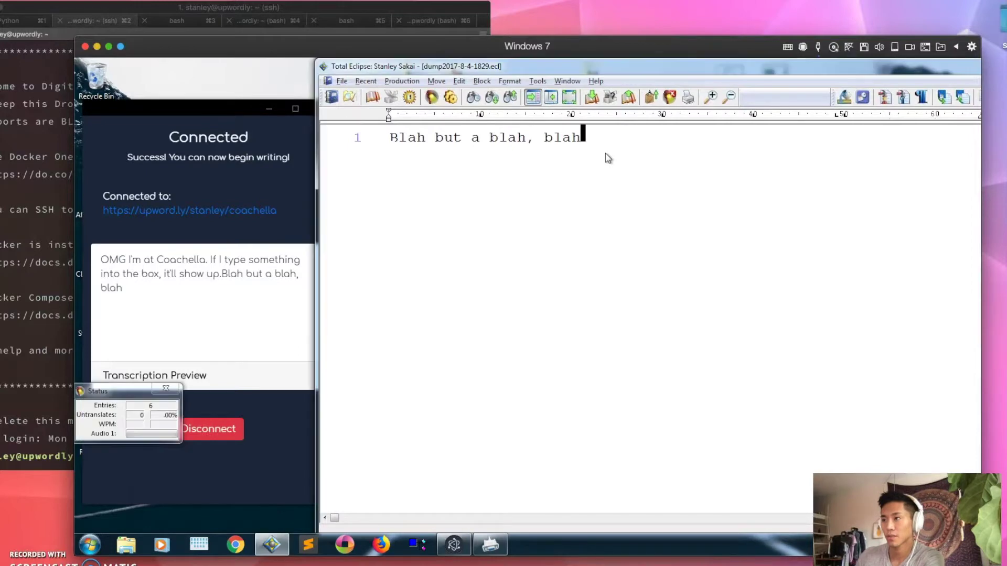
Write 'the way that you know that it's connected is you can watch this window', then place the web editor beside it.
text(the way)
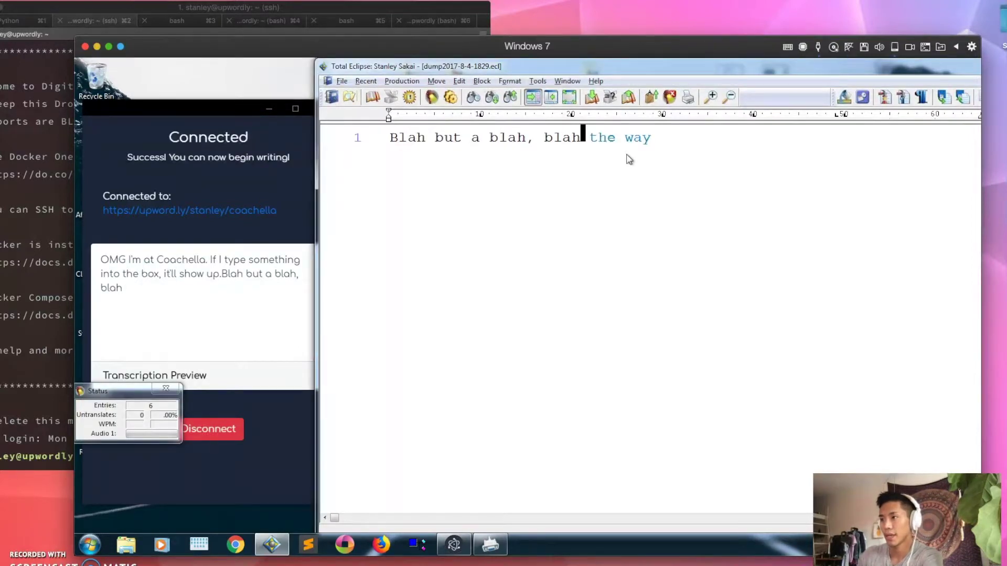
text( that you know that it's connected is)
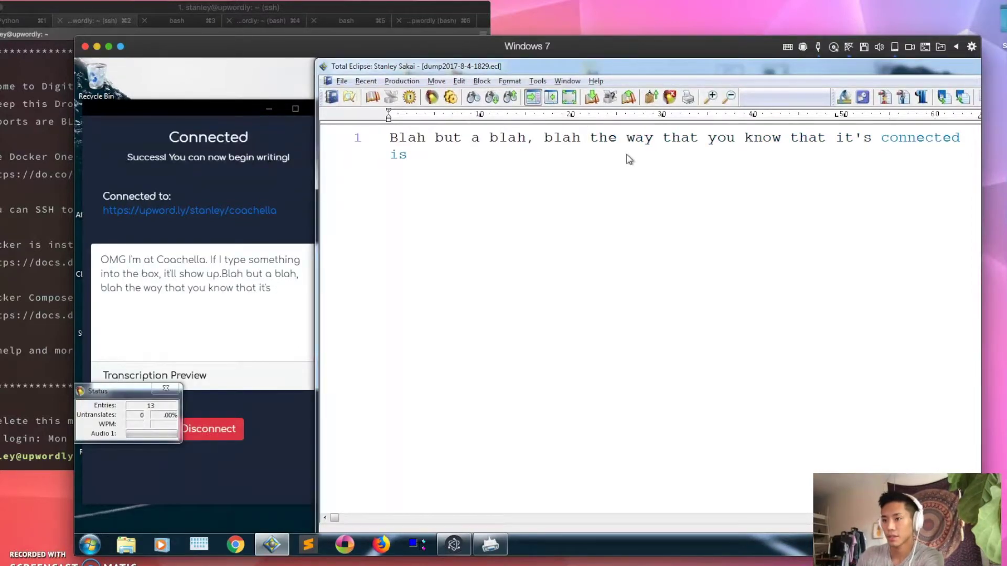
text( you can watch this)
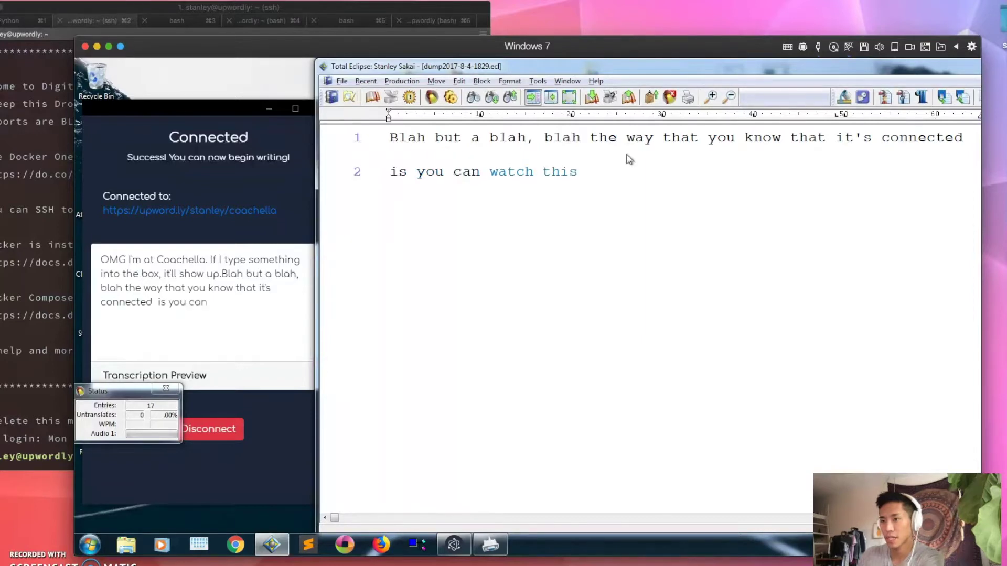
text( window)
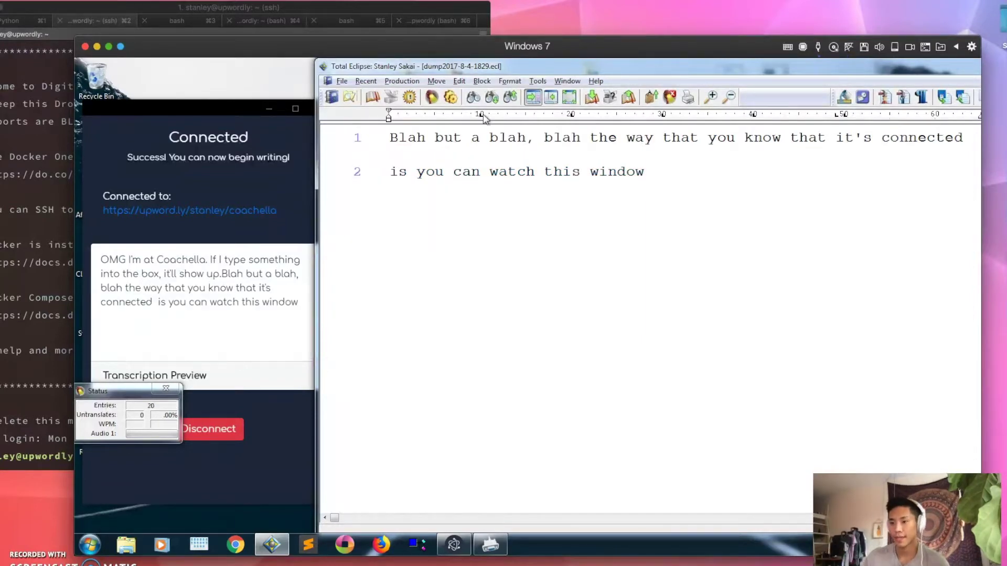
click(194, 304)
click(608, 267)
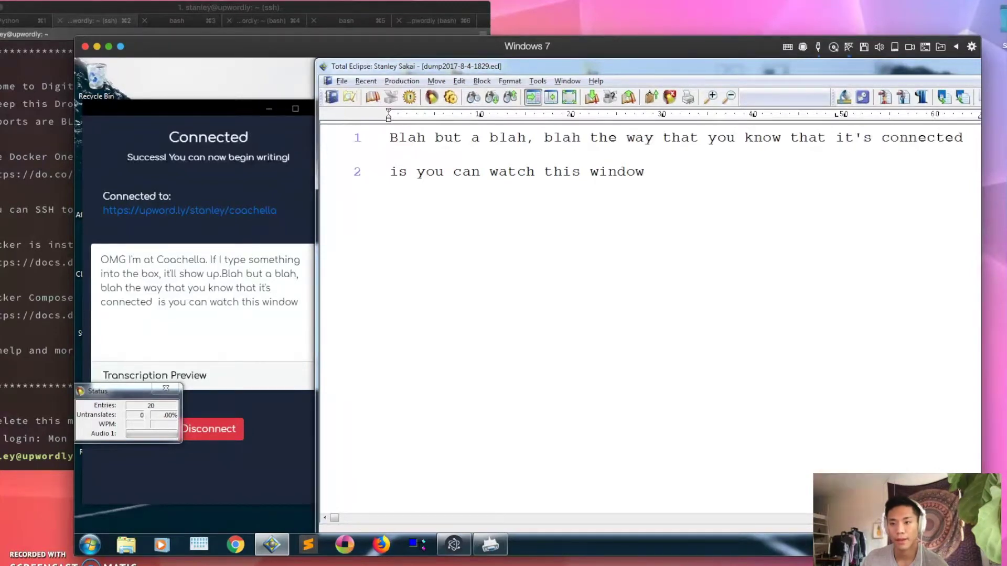
key(super+Tab)
drag(48, 56, 637, 56)
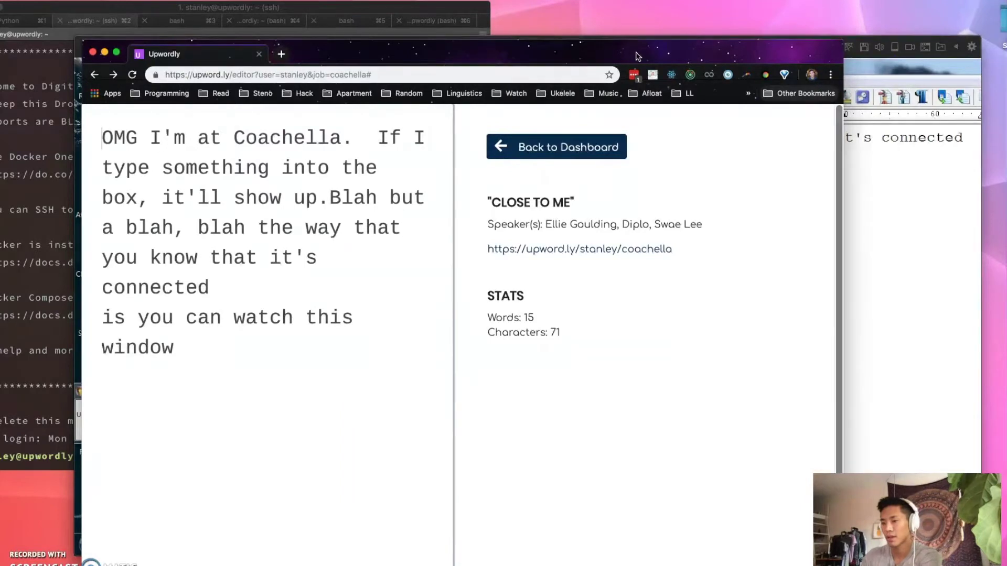
Write the 'whatever I'm writing into Eclipse' line, correcting 'Juxtapose' to 'Up wordily'.
text(you can see that whatever I'm)
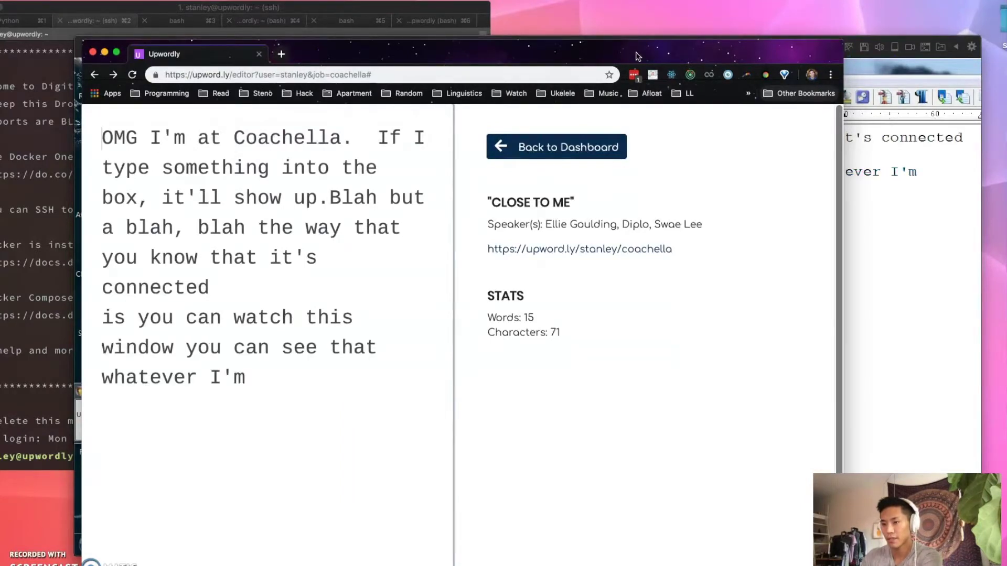
text( writing into Eclipse is)
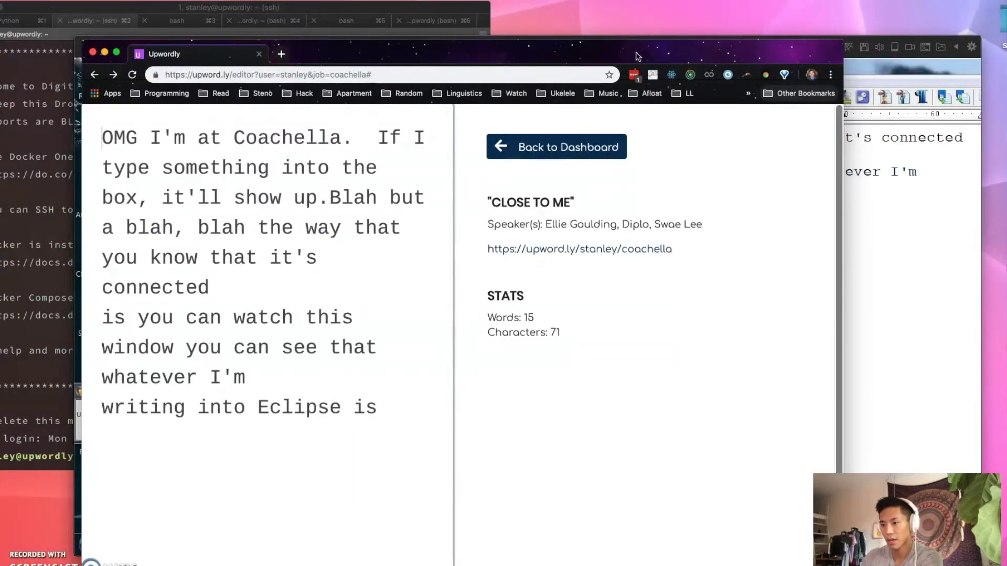
text( coming up on)
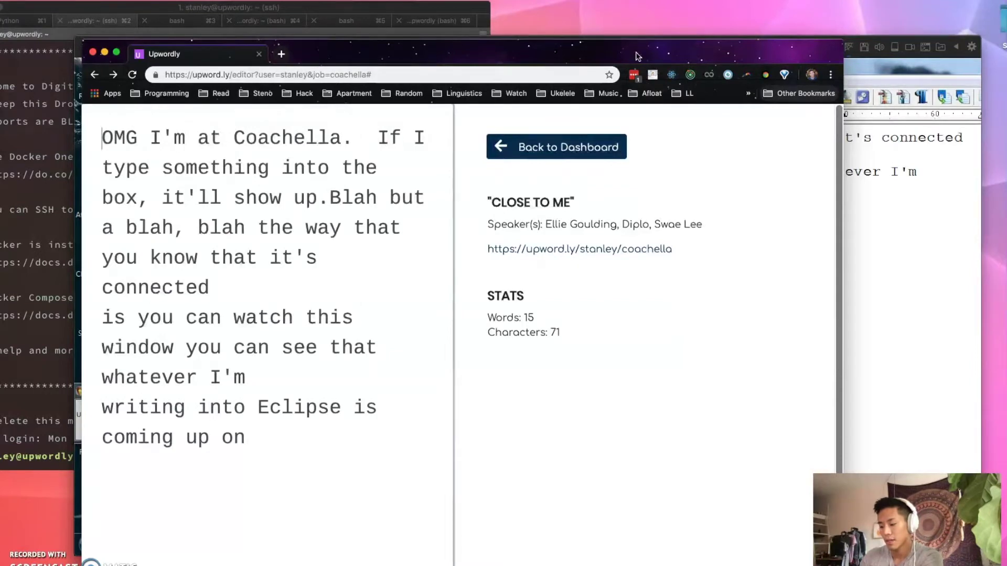
text( Juxtapose wordily.)
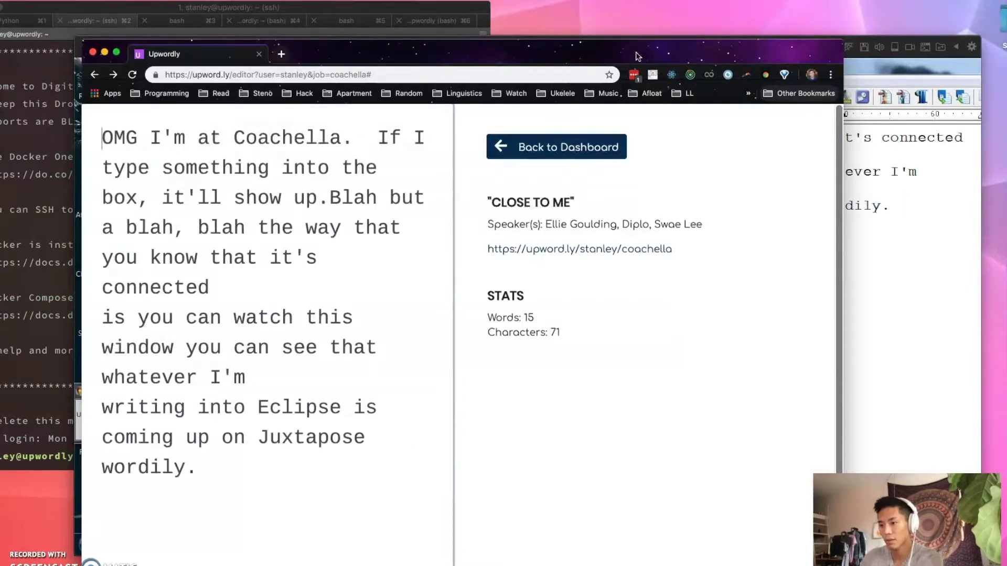
key(BackSpace)
key(BackSpace)
key(BackSpace)
key(BackSpace)
key(BackSpace)
key(BackSpace)
key(BackSpace)
key(BackSpace)
key(BackSpace)
key(BackSpace)
key(BackSpace)
key(BackSpace)
key(BackSpace)
key(BackSpace)
key(BackSpace)
key(BackSpace)
key(BackSpace)
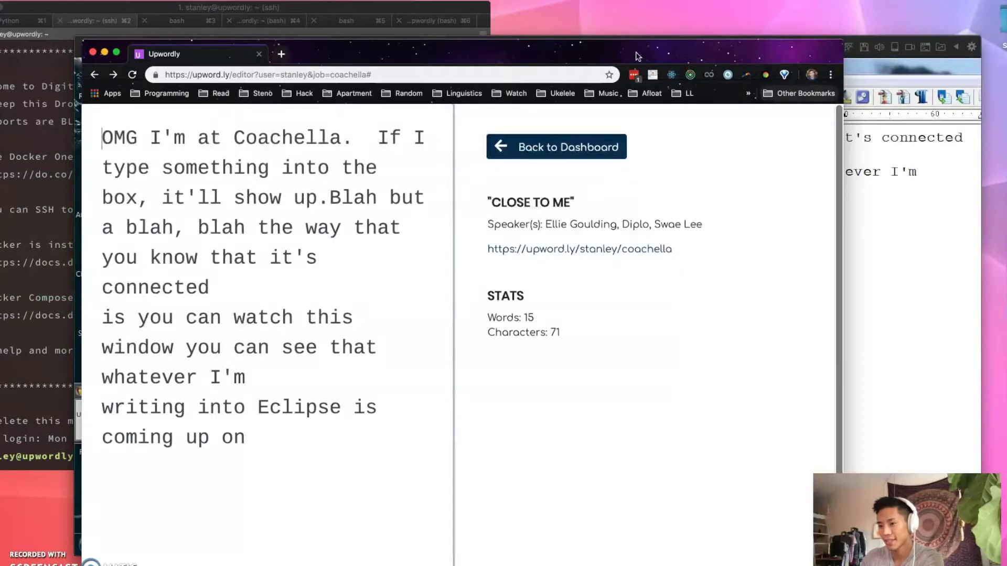
text(Up wordily)
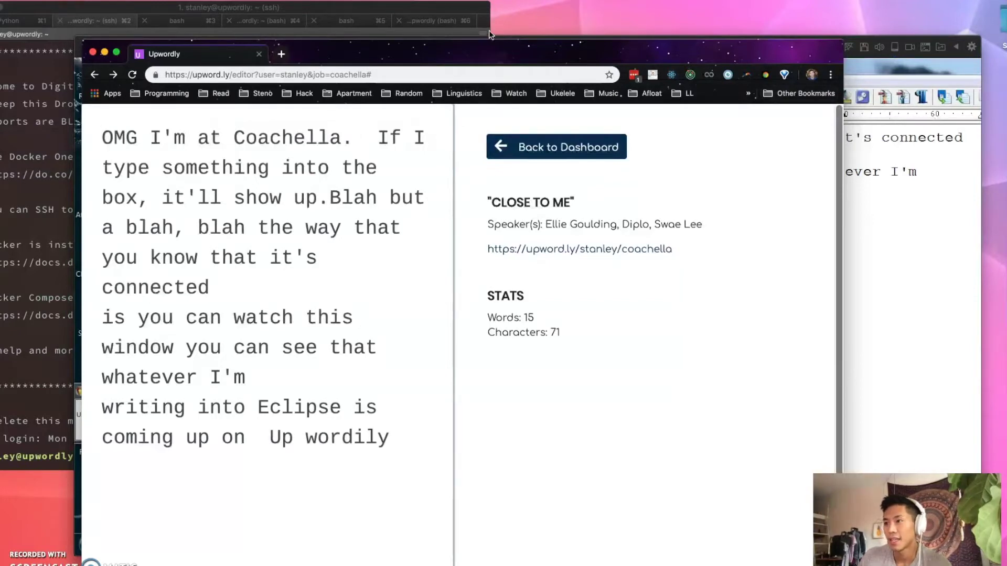
drag(489, 52, 175, 35)
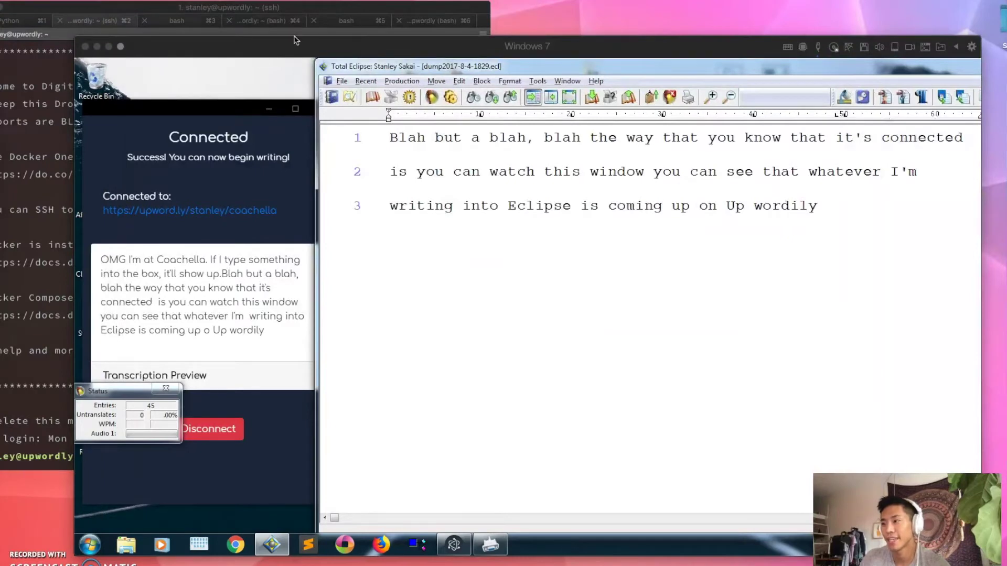
Bring the Upwordly Meow Connected window in front of Total Eclipse to compare the preview.
click(853, 220)
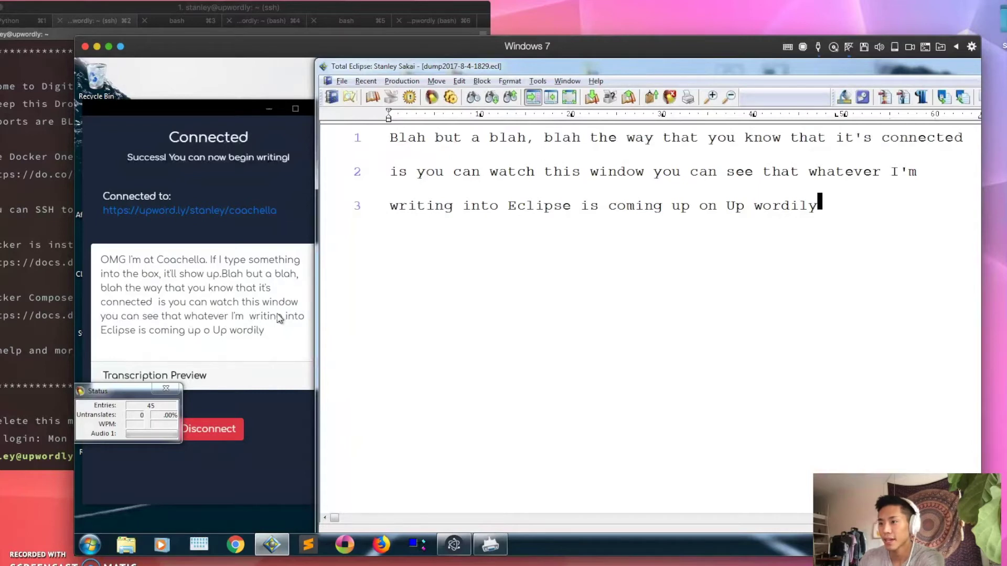
click(267, 290)
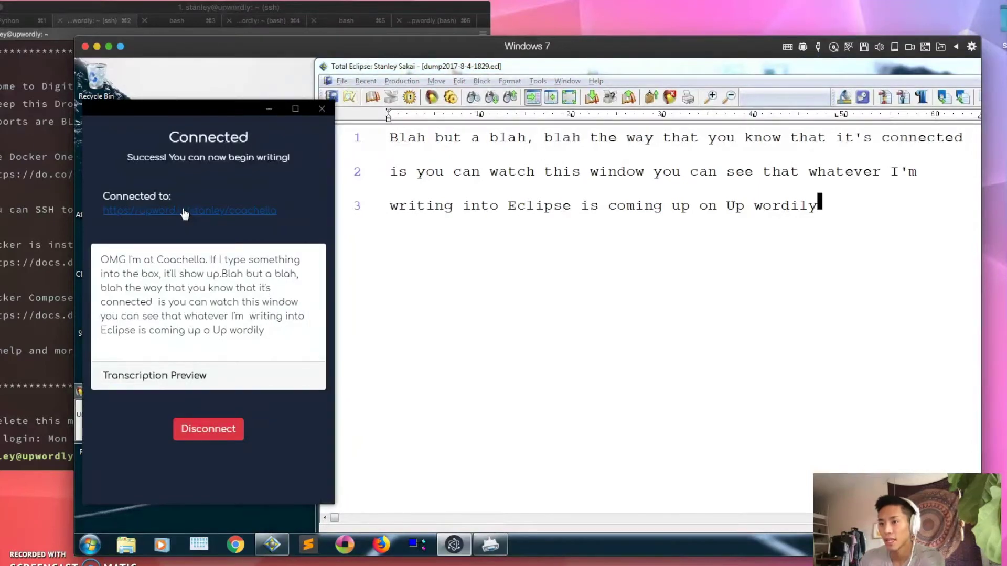